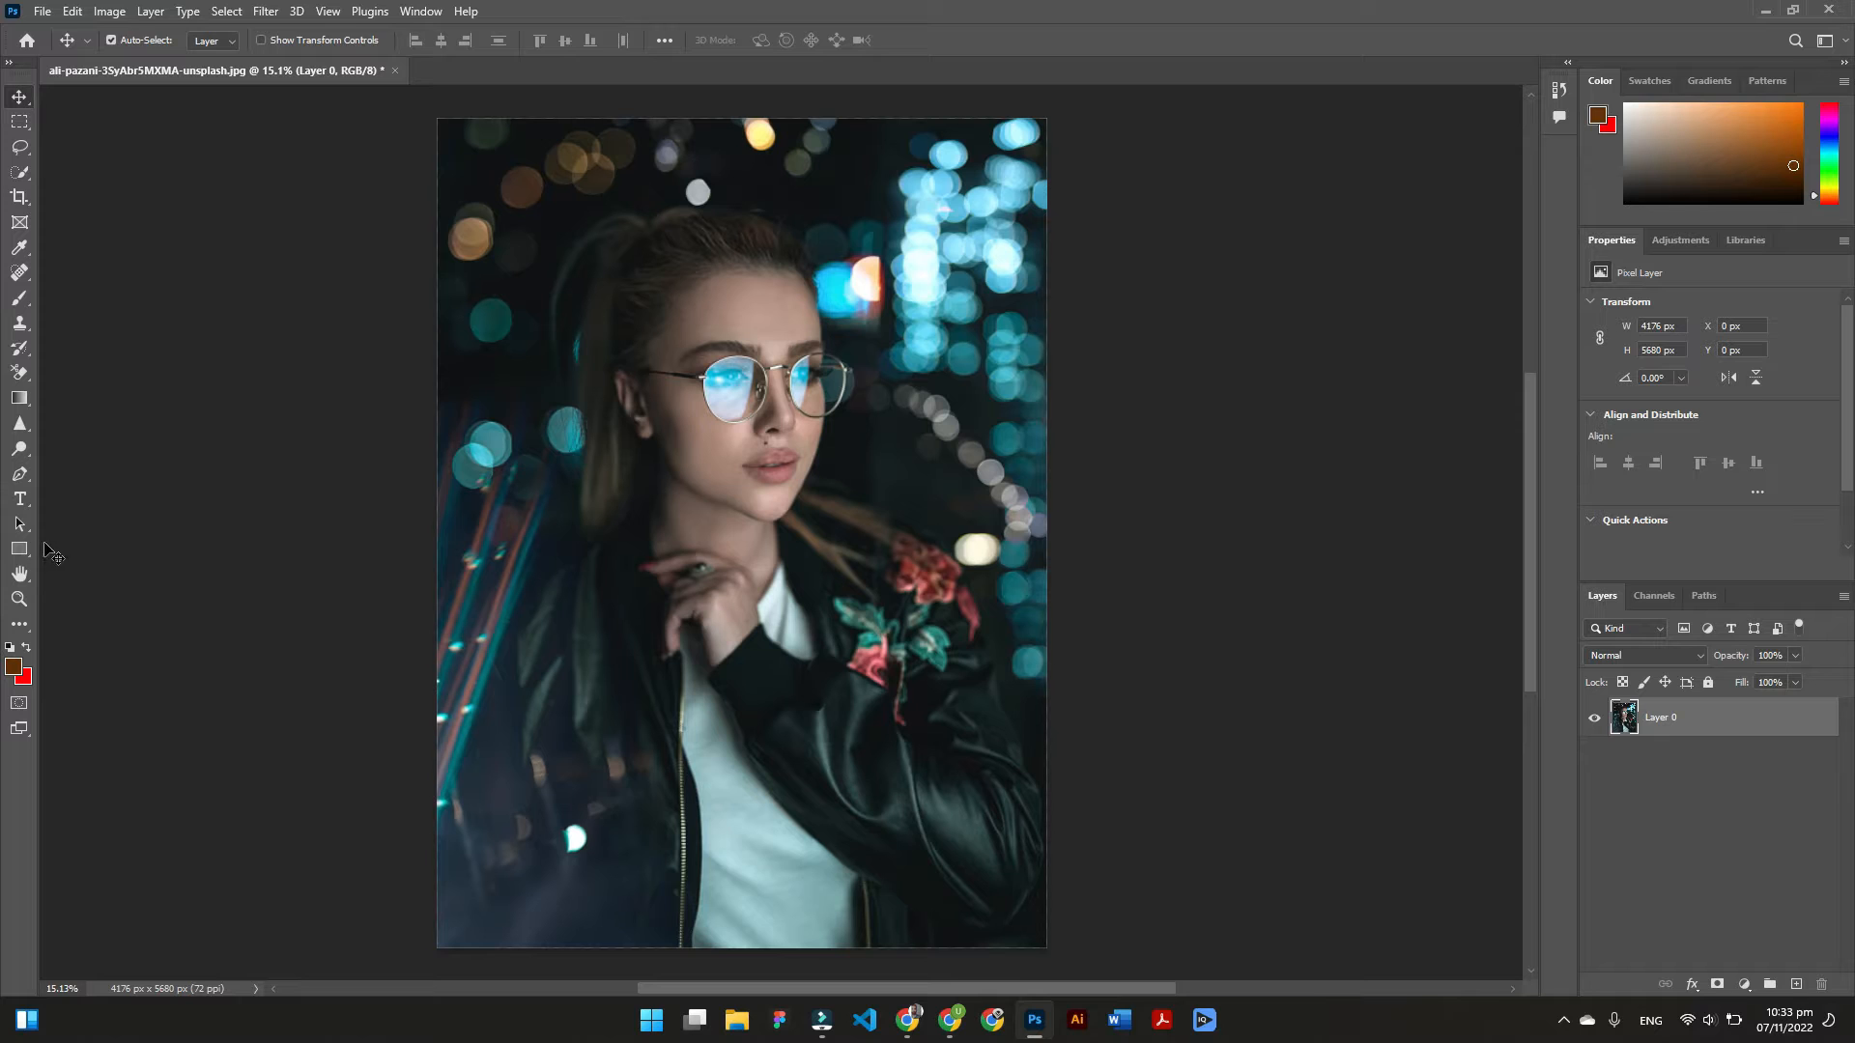
Draw a triangle shape about 2511 × 2174 px over the woman's face and chest with the Triangle tool
right_click(20, 551)
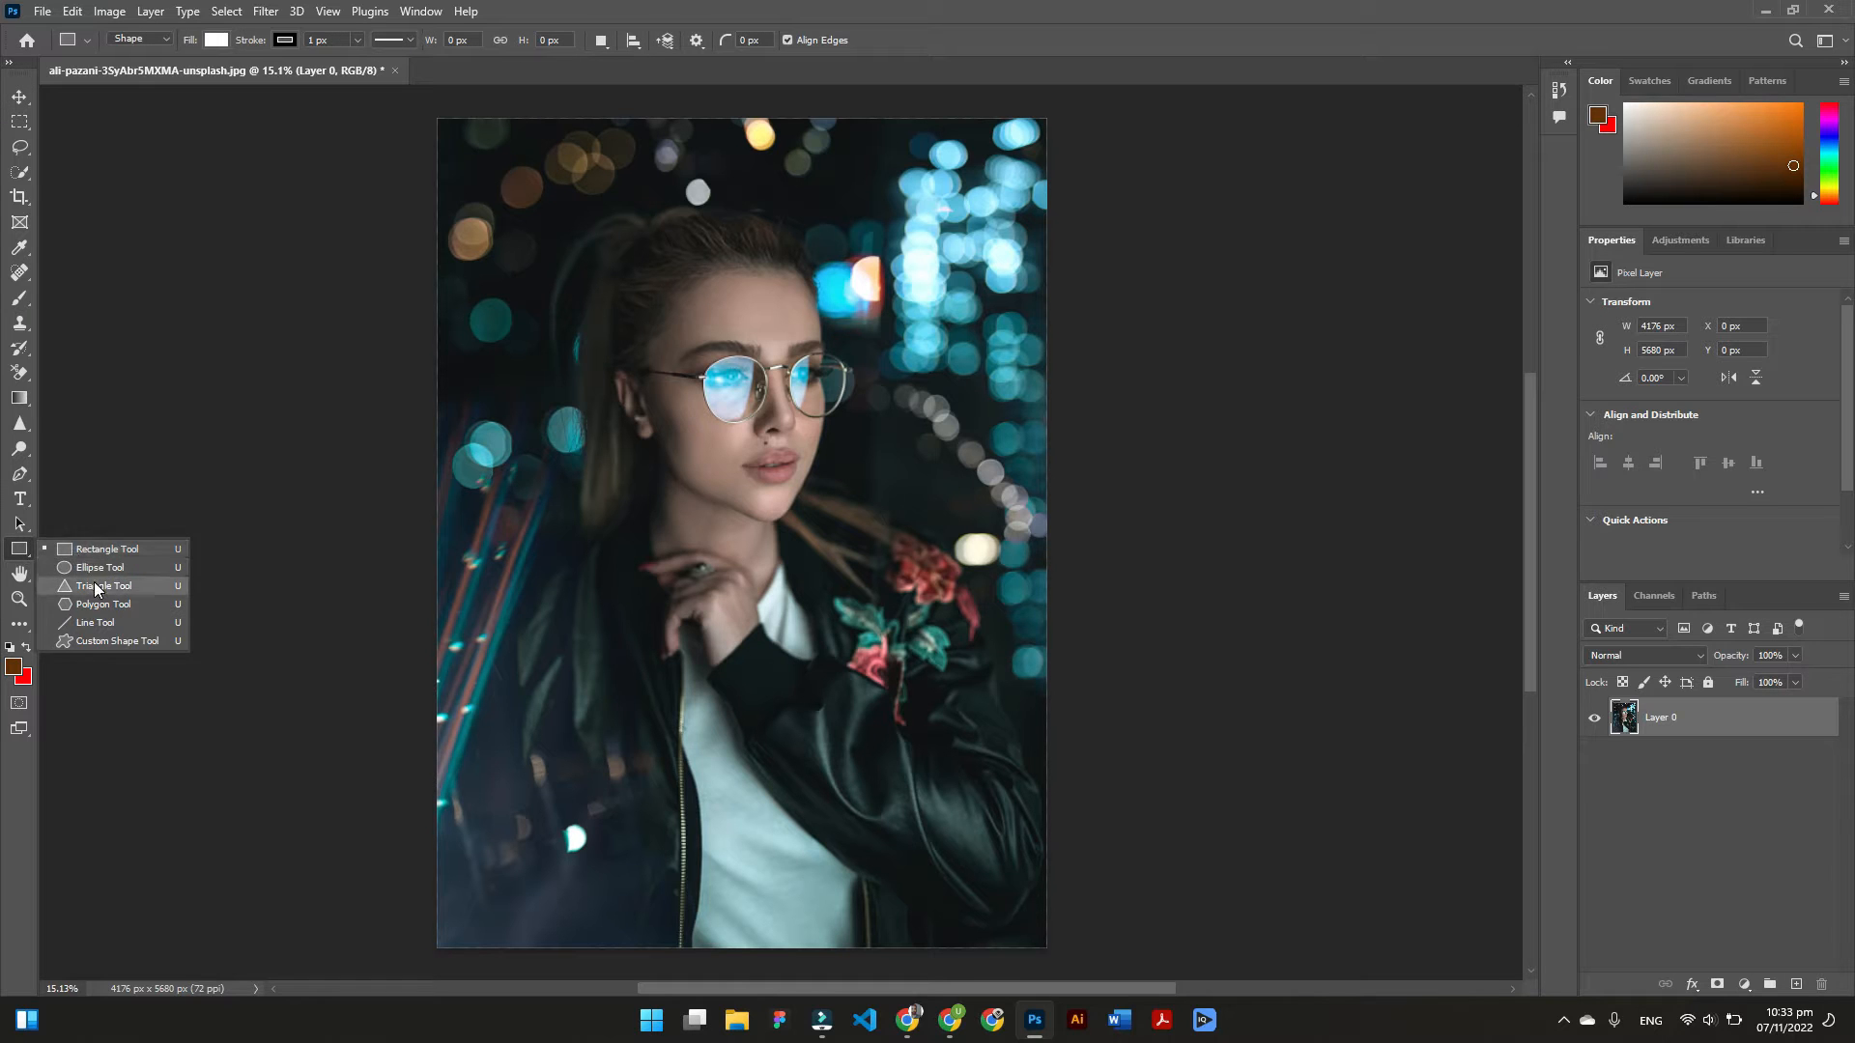
left_click(94, 548)
key("shift+u")
key("shift+u")
left_click_drag(585, 406, 1046, 827)
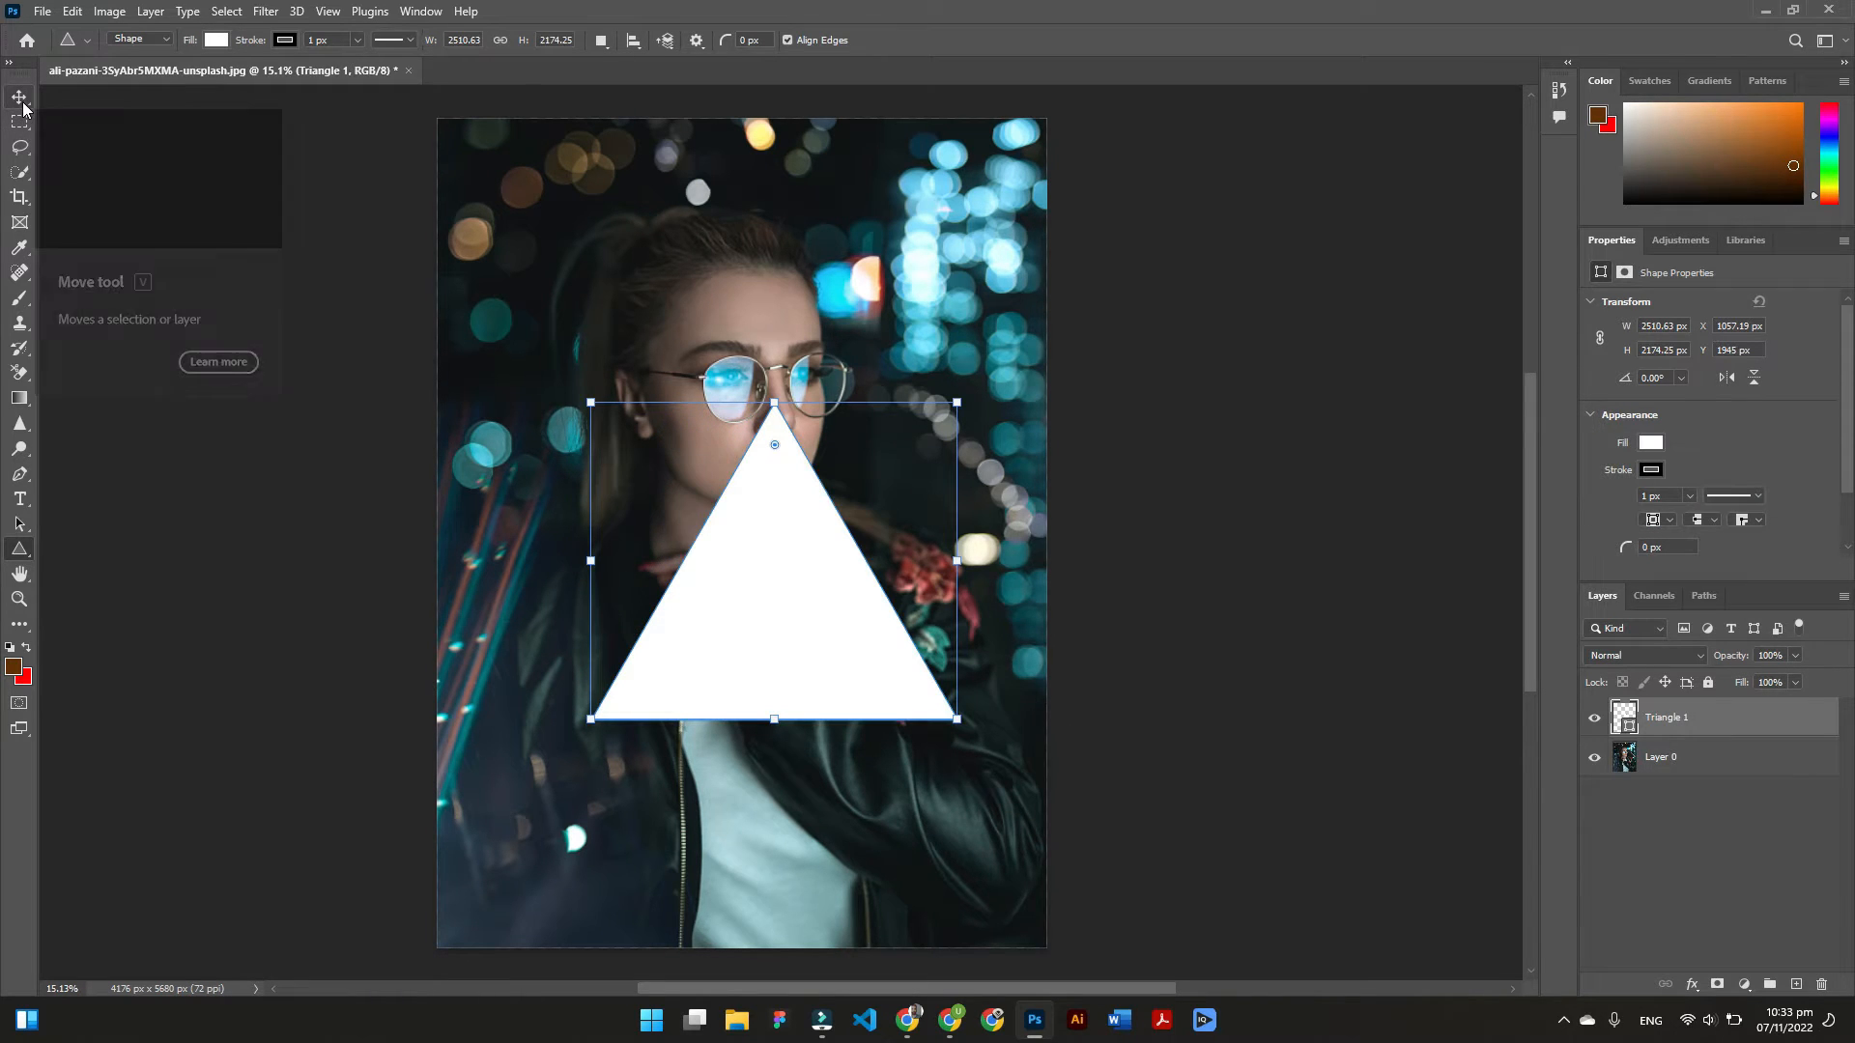
Remove the triangle's fill and give it a white 30 px stroke
left_click(215, 39)
left_click(102, 76)
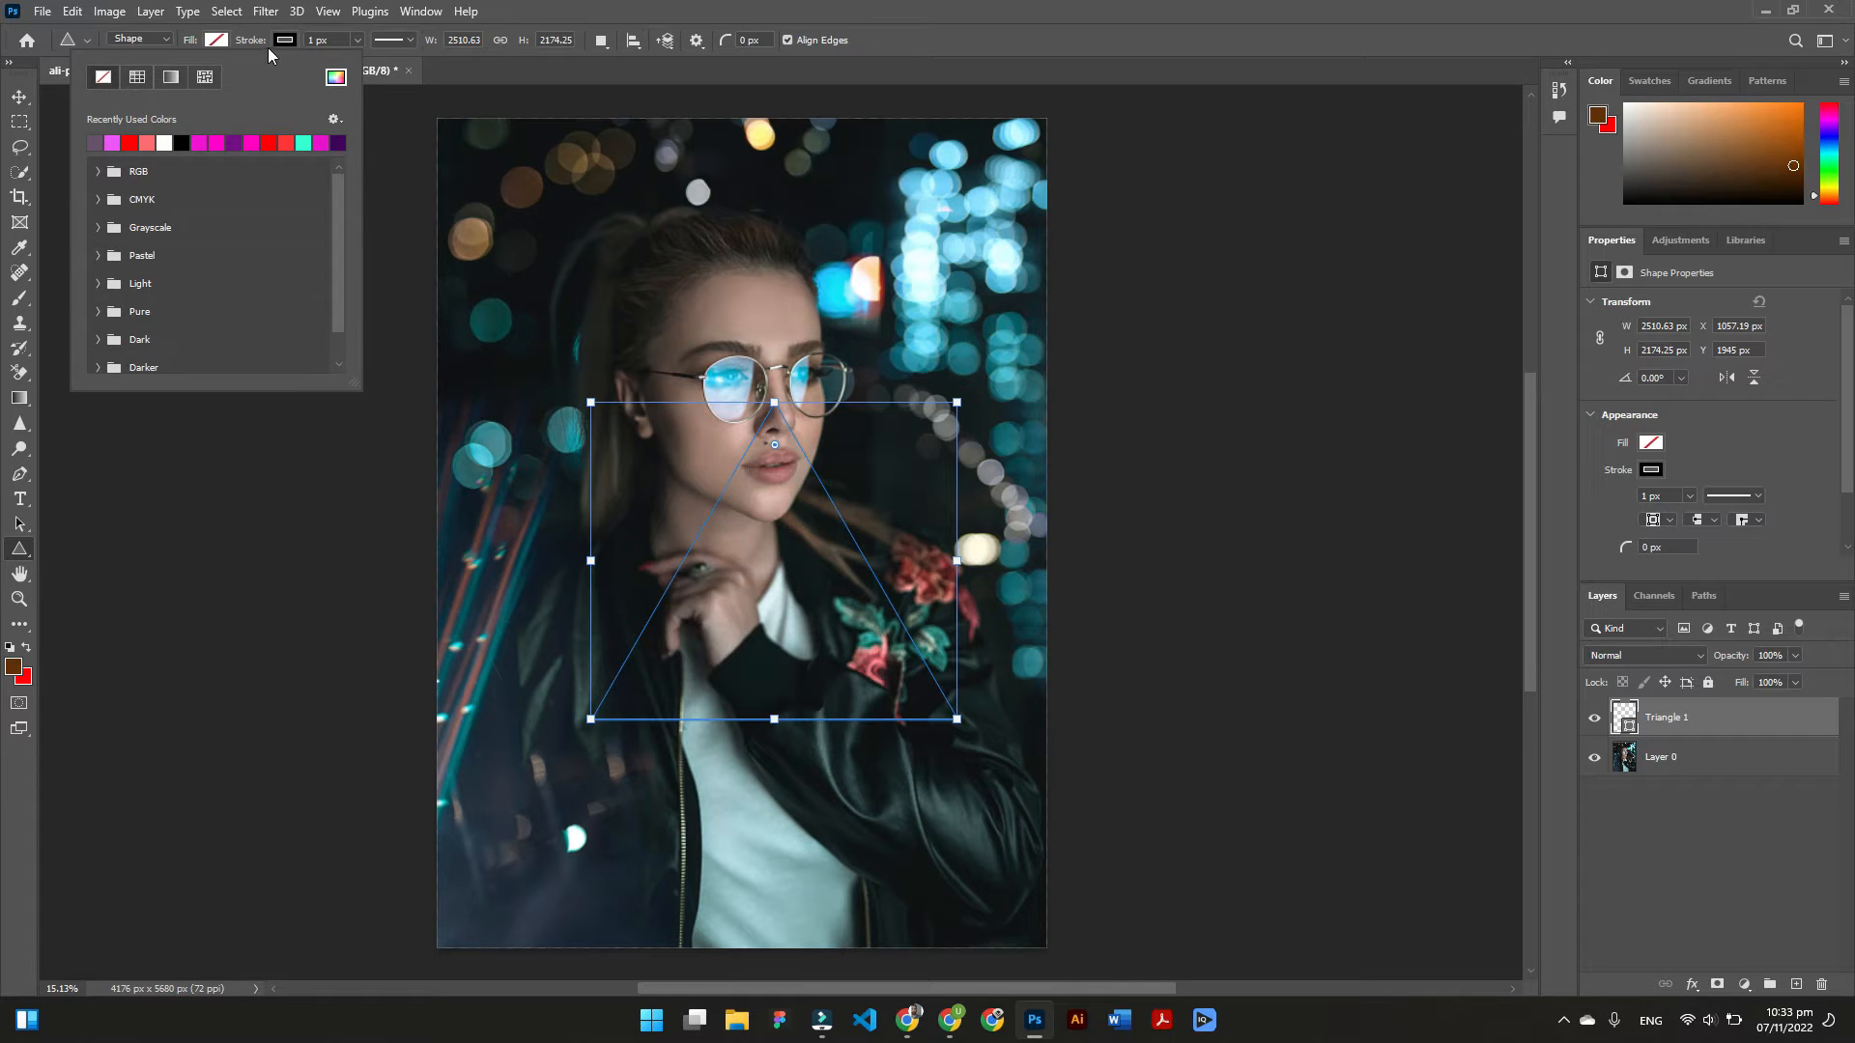
left_click(284, 40)
left_click(233, 144)
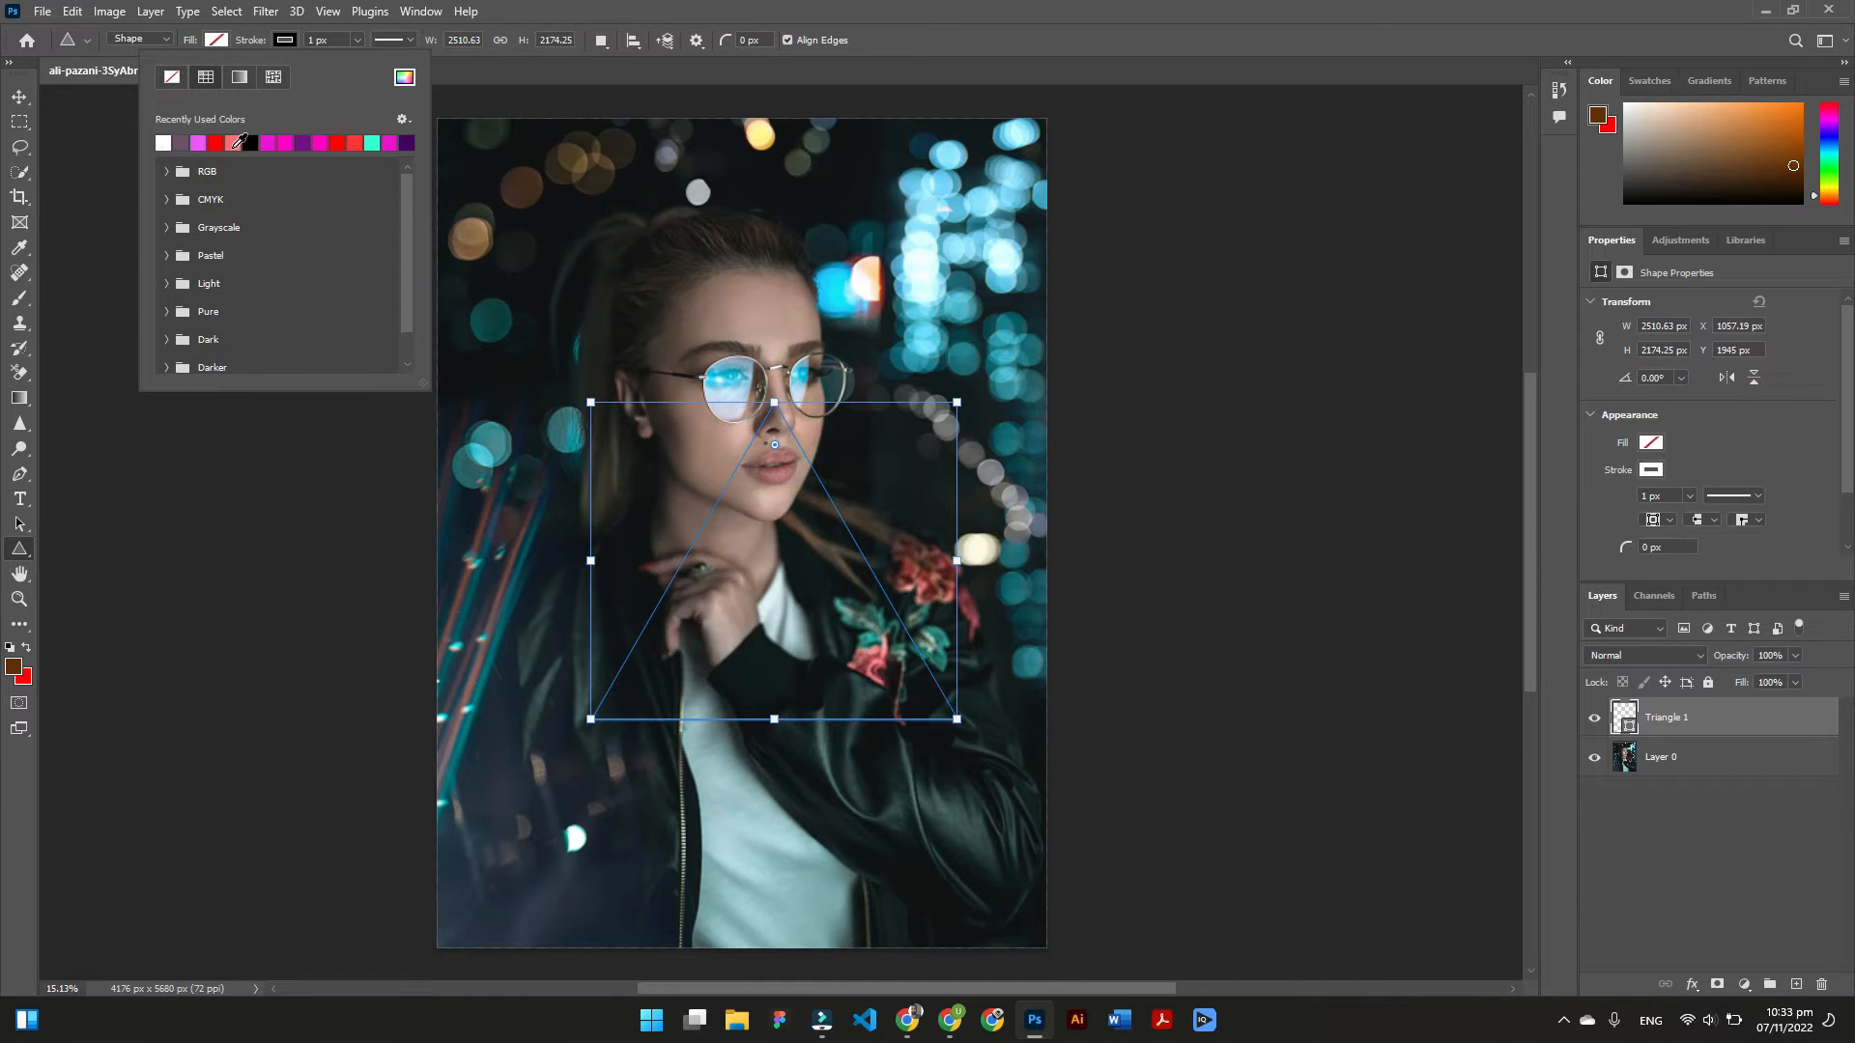
left_click(307, 40)
left_click(305, 39)
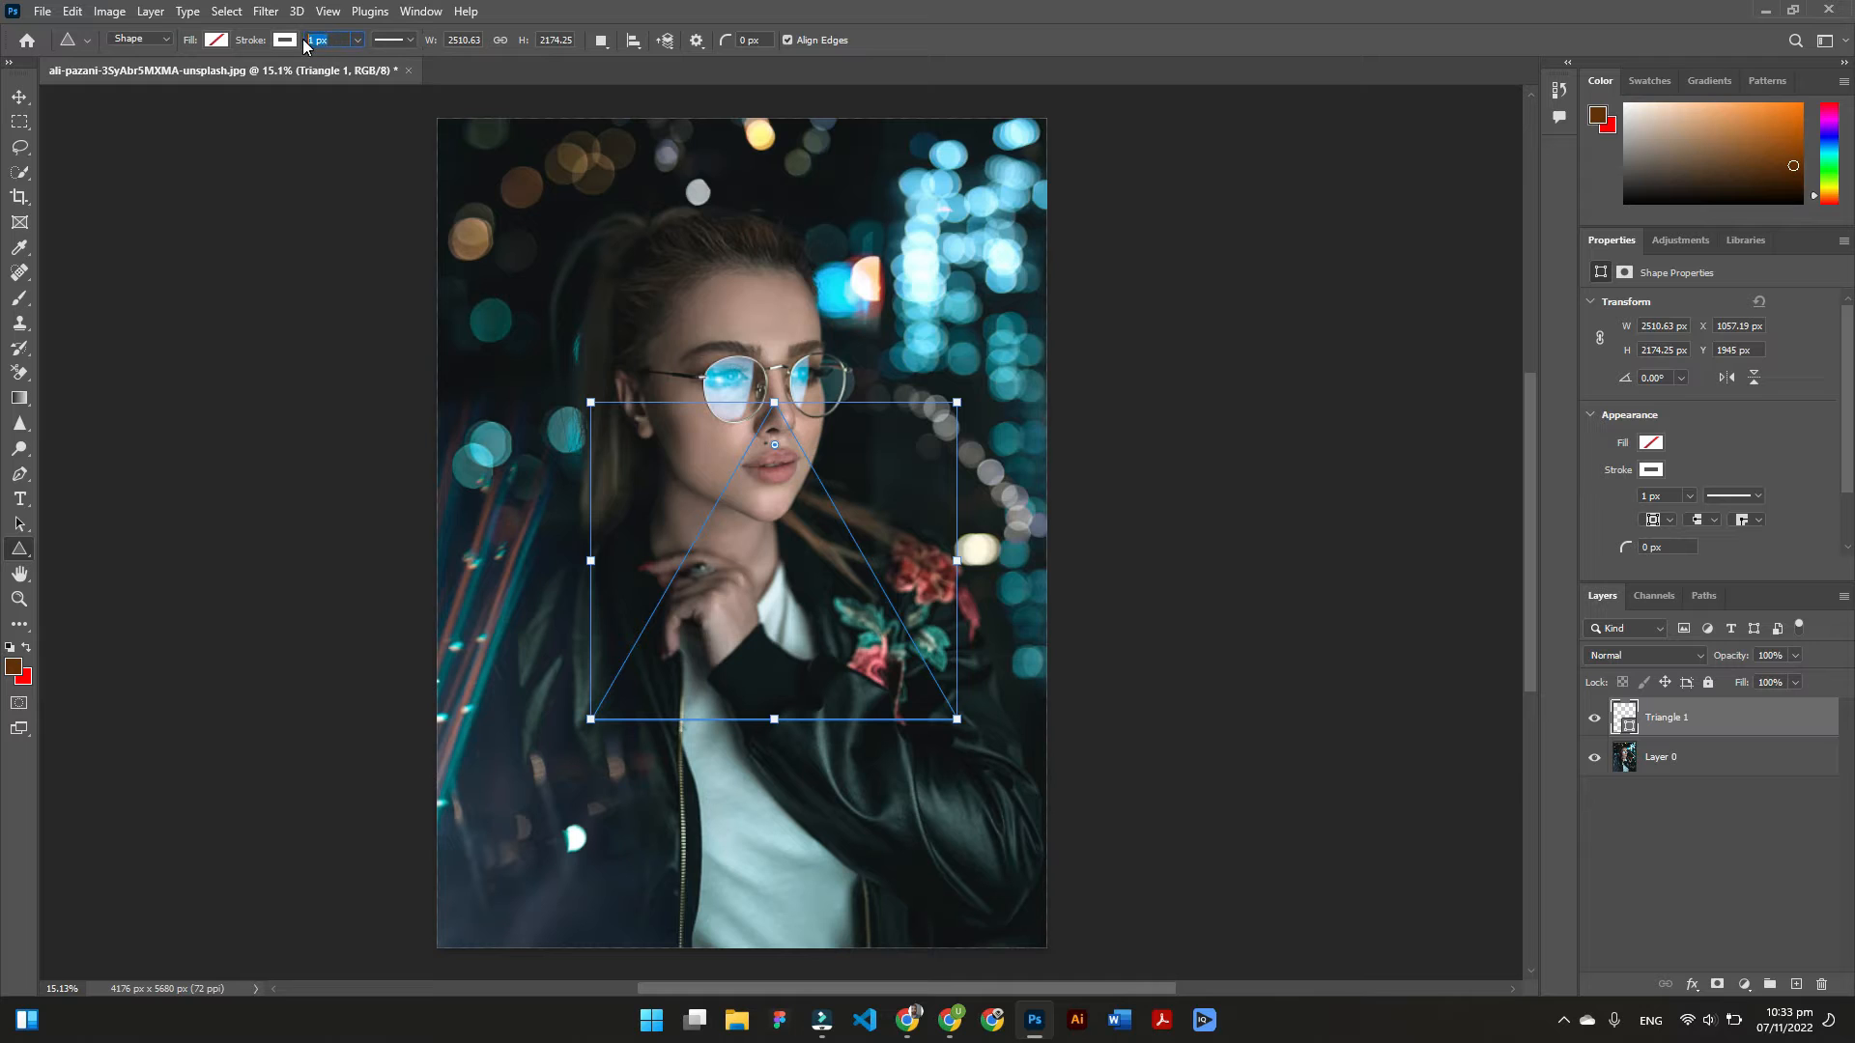
type("30")
key("Return")
left_click(19, 96)
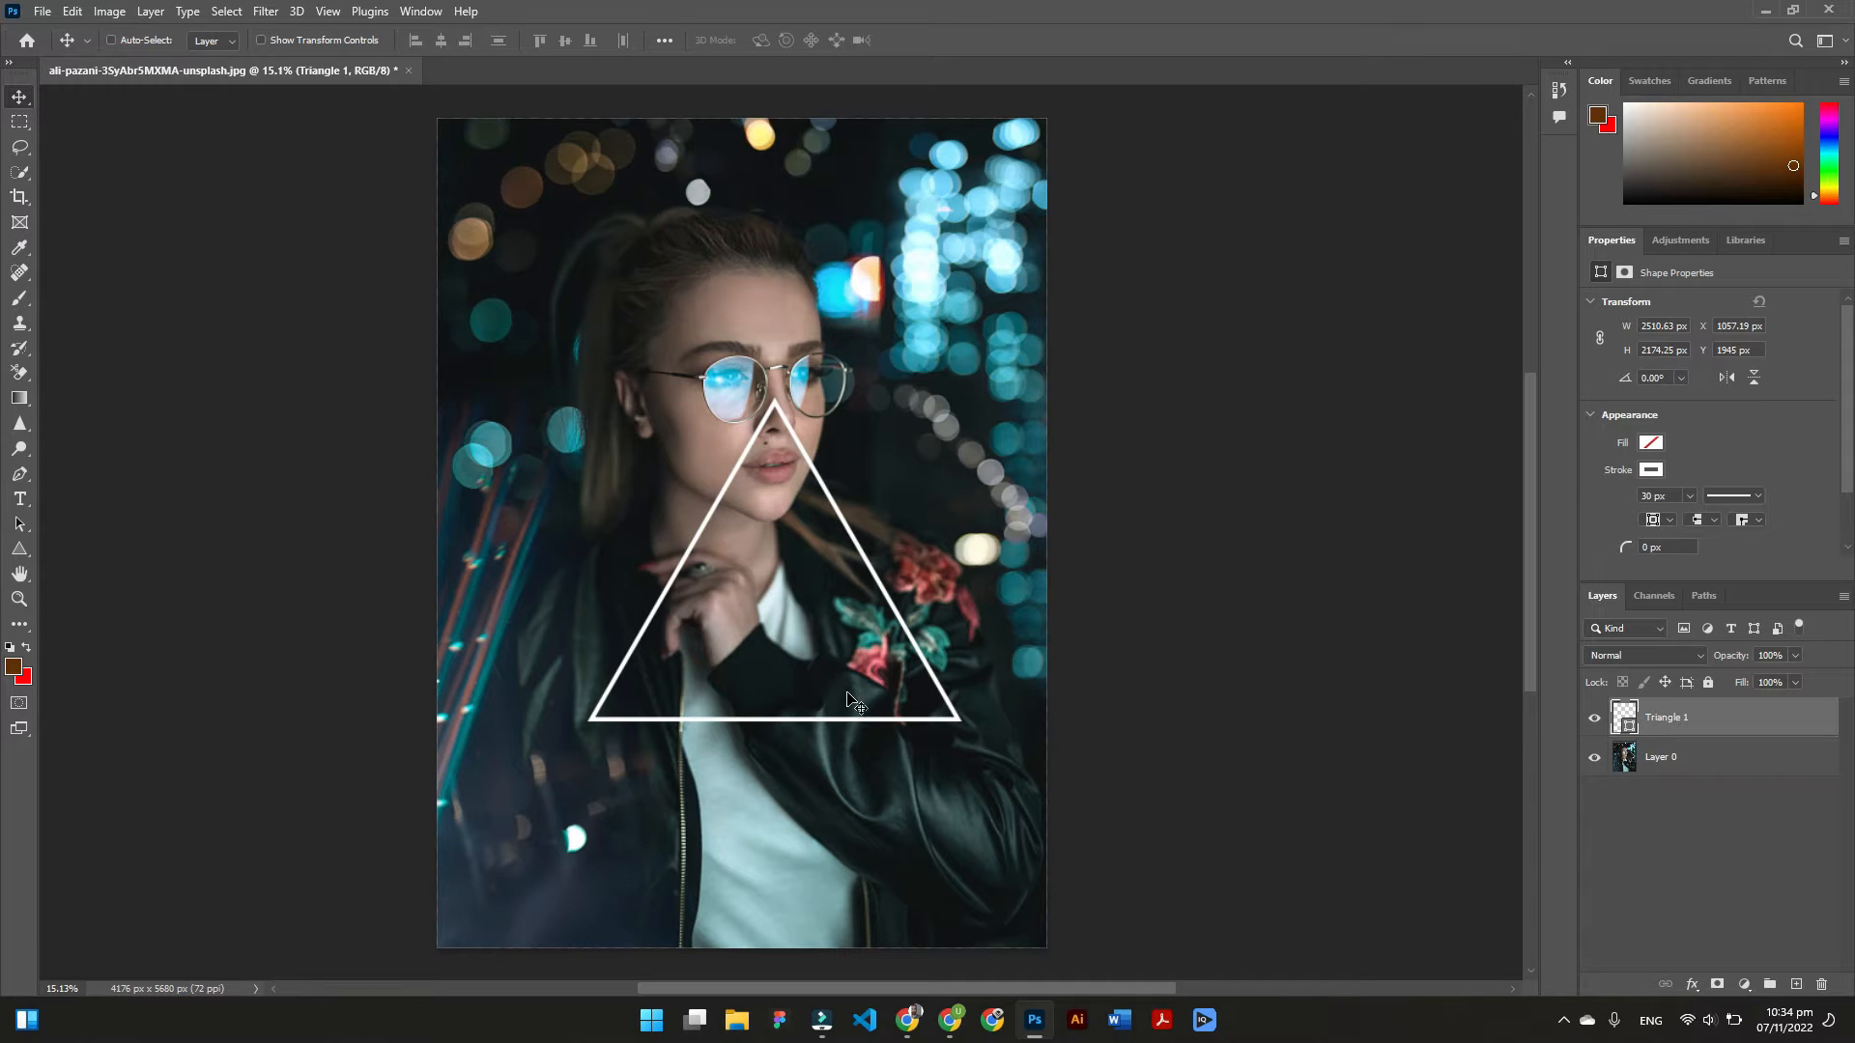
Rotate the triangle to about 158.5°, scale it to about 120%, and position its upper edge across the woman's face
key("ctrl+t")
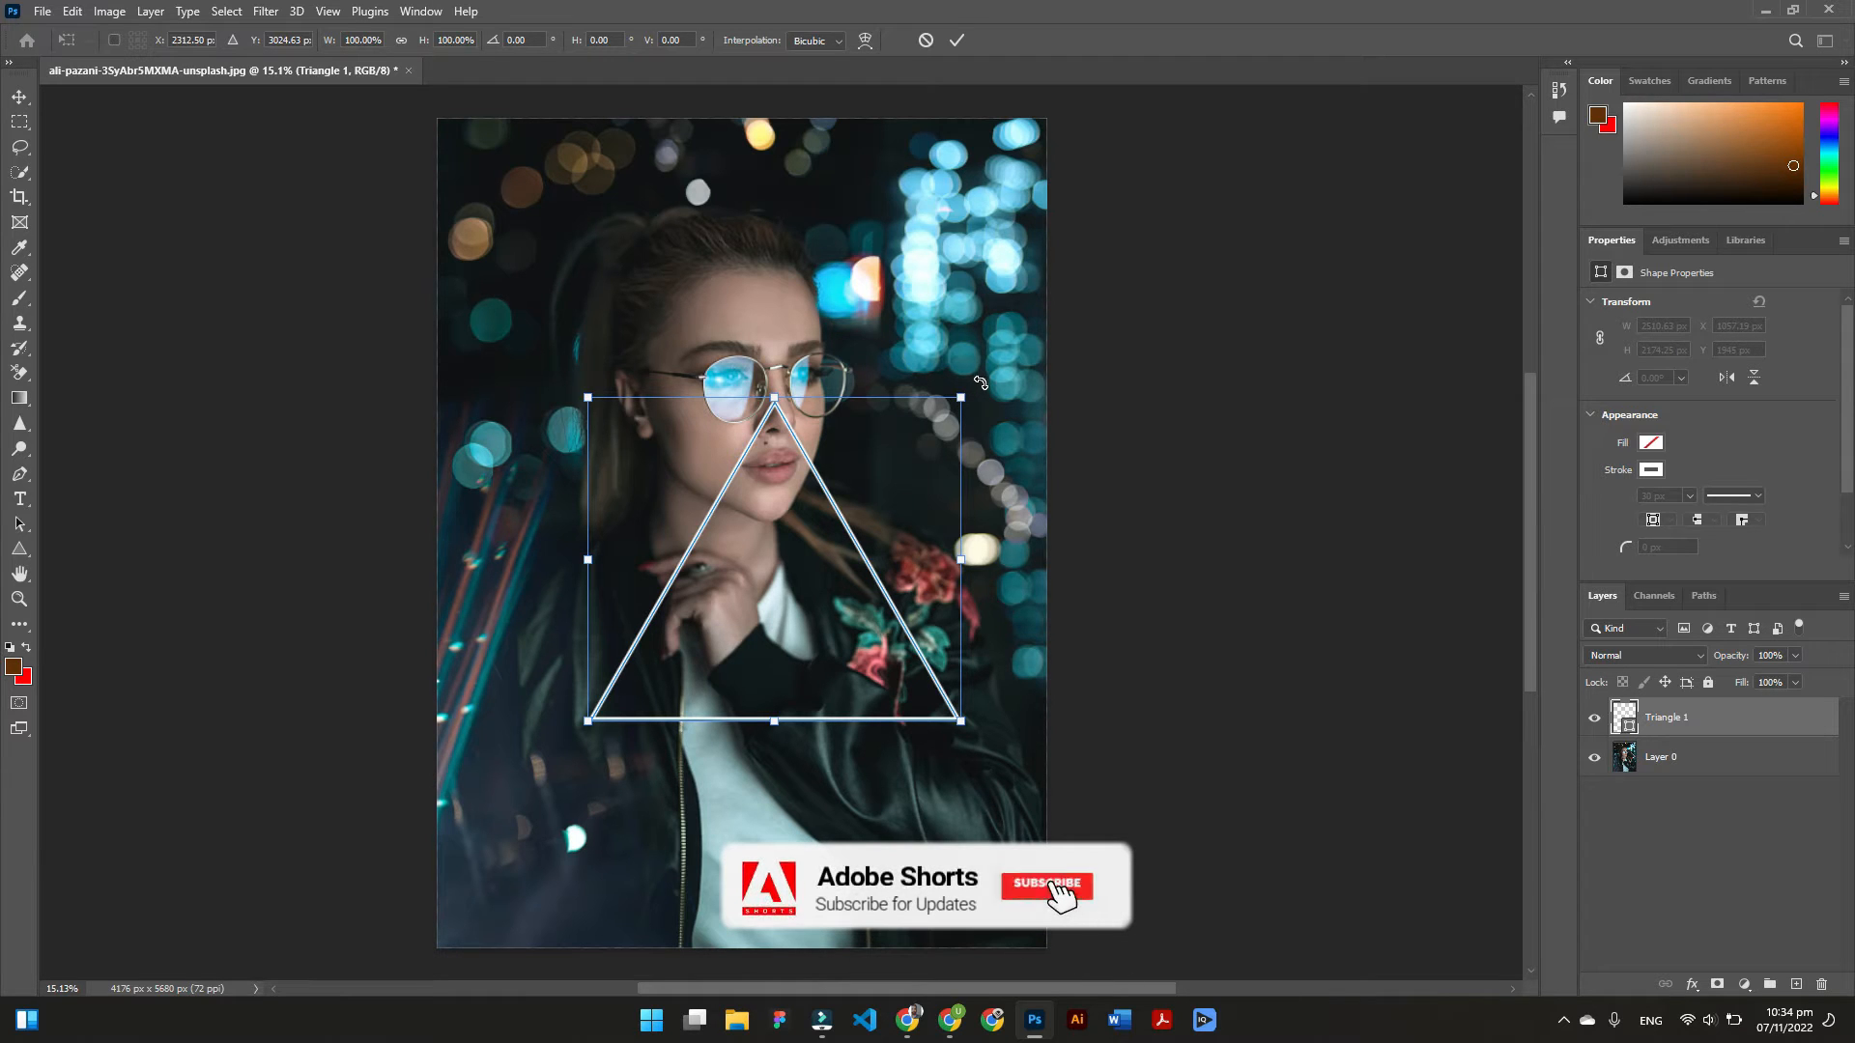
mouse_move(981, 383)
left_mouse_down()
mouse_move(1069, 480)
mouse_move(898, 329)
mouse_move(986, 397)
mouse_move(981, 430)
mouse_move(1020, 488)
mouse_move(1017, 713)
mouse_move(1035, 546)
mouse_move(1049, 743)
mouse_move(840, 831)
mouse_move(667, 290)
mouse_move(541, 415)
mouse_move(805, 829)
mouse_move(661, 779)
left_mouse_up()
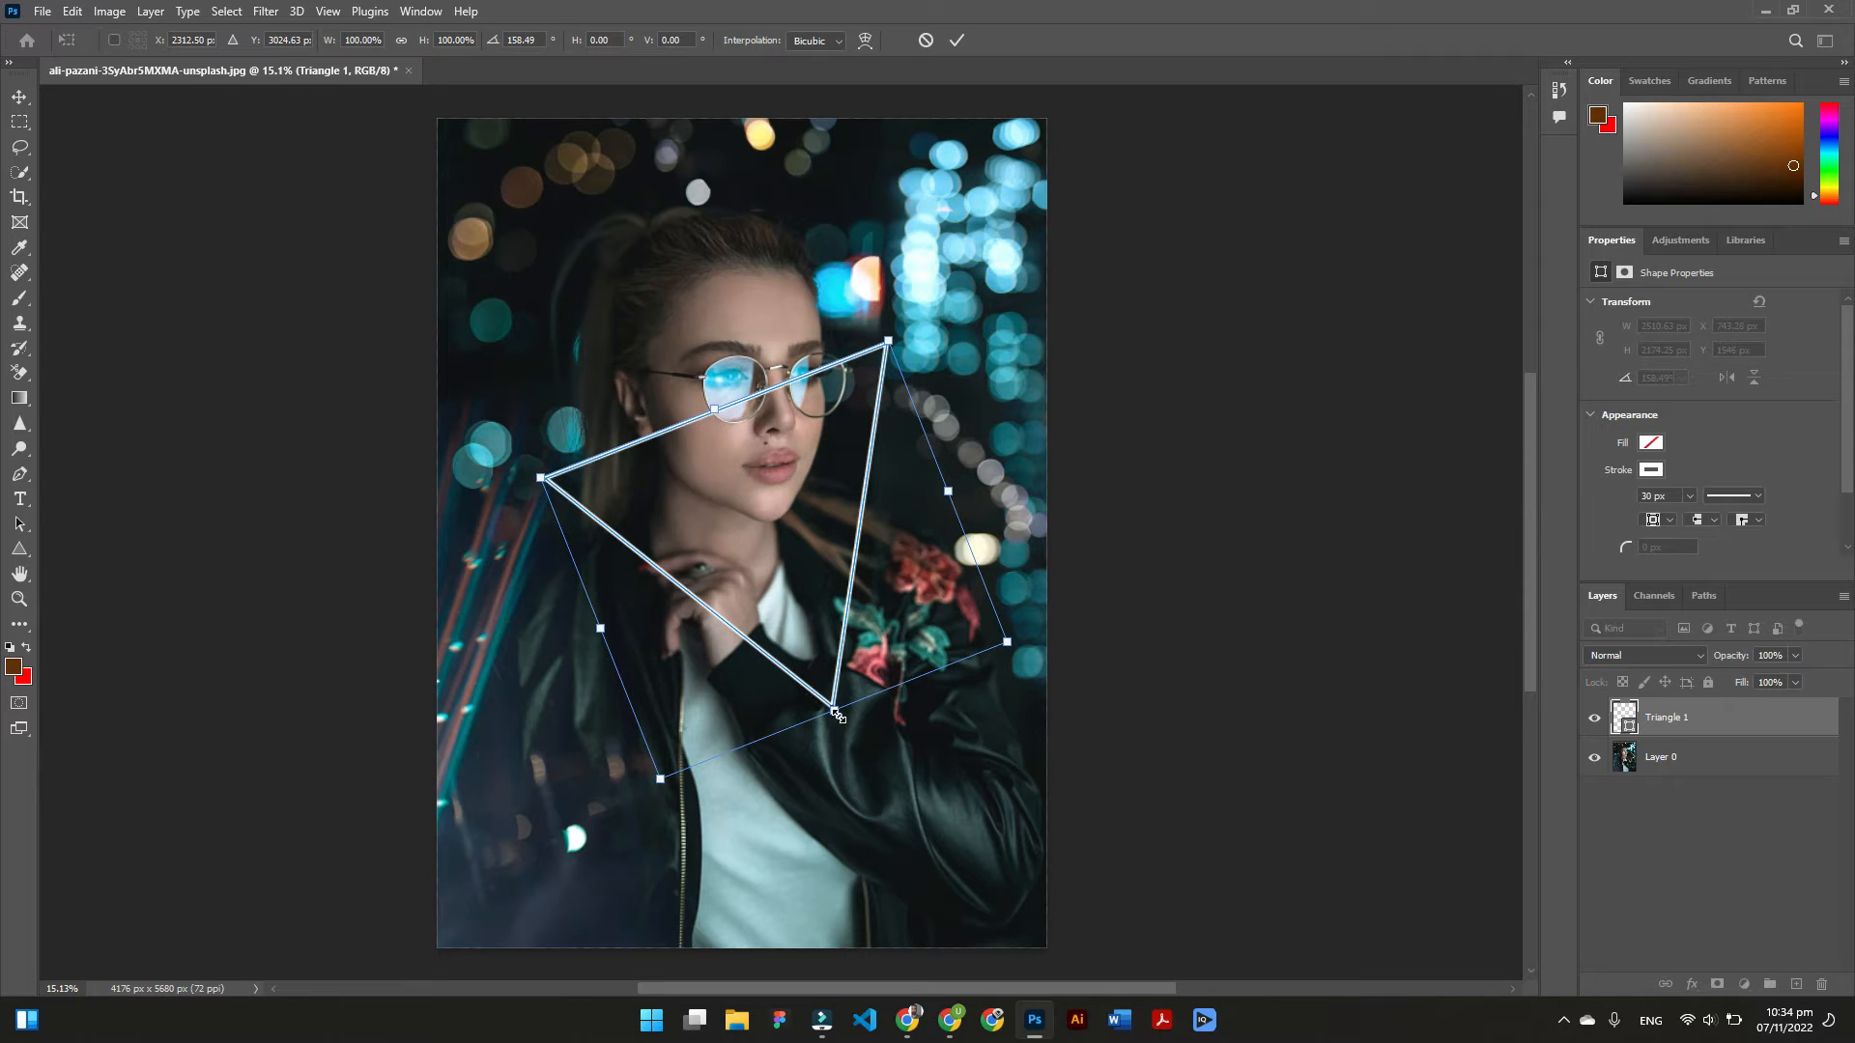
left_click_drag(836, 714, 880, 773)
left_click_drag(907, 437, 889, 447)
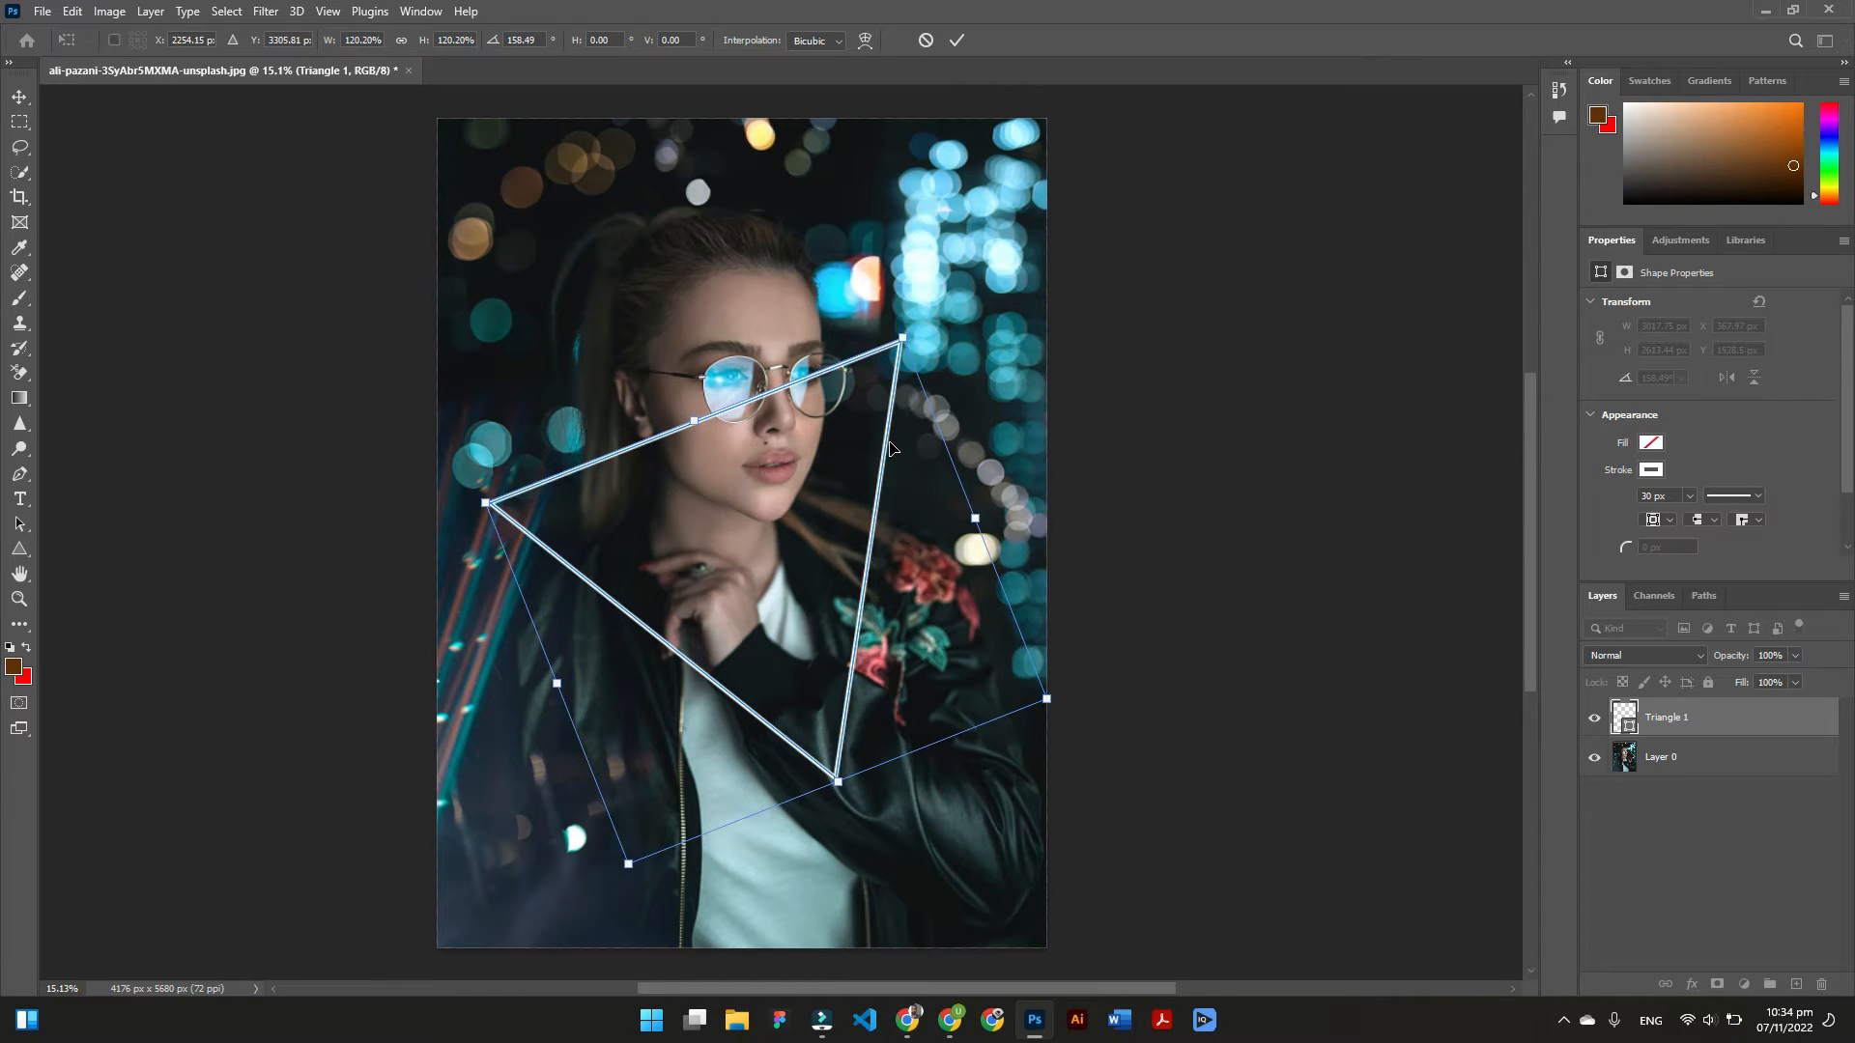
left_click(955, 38)
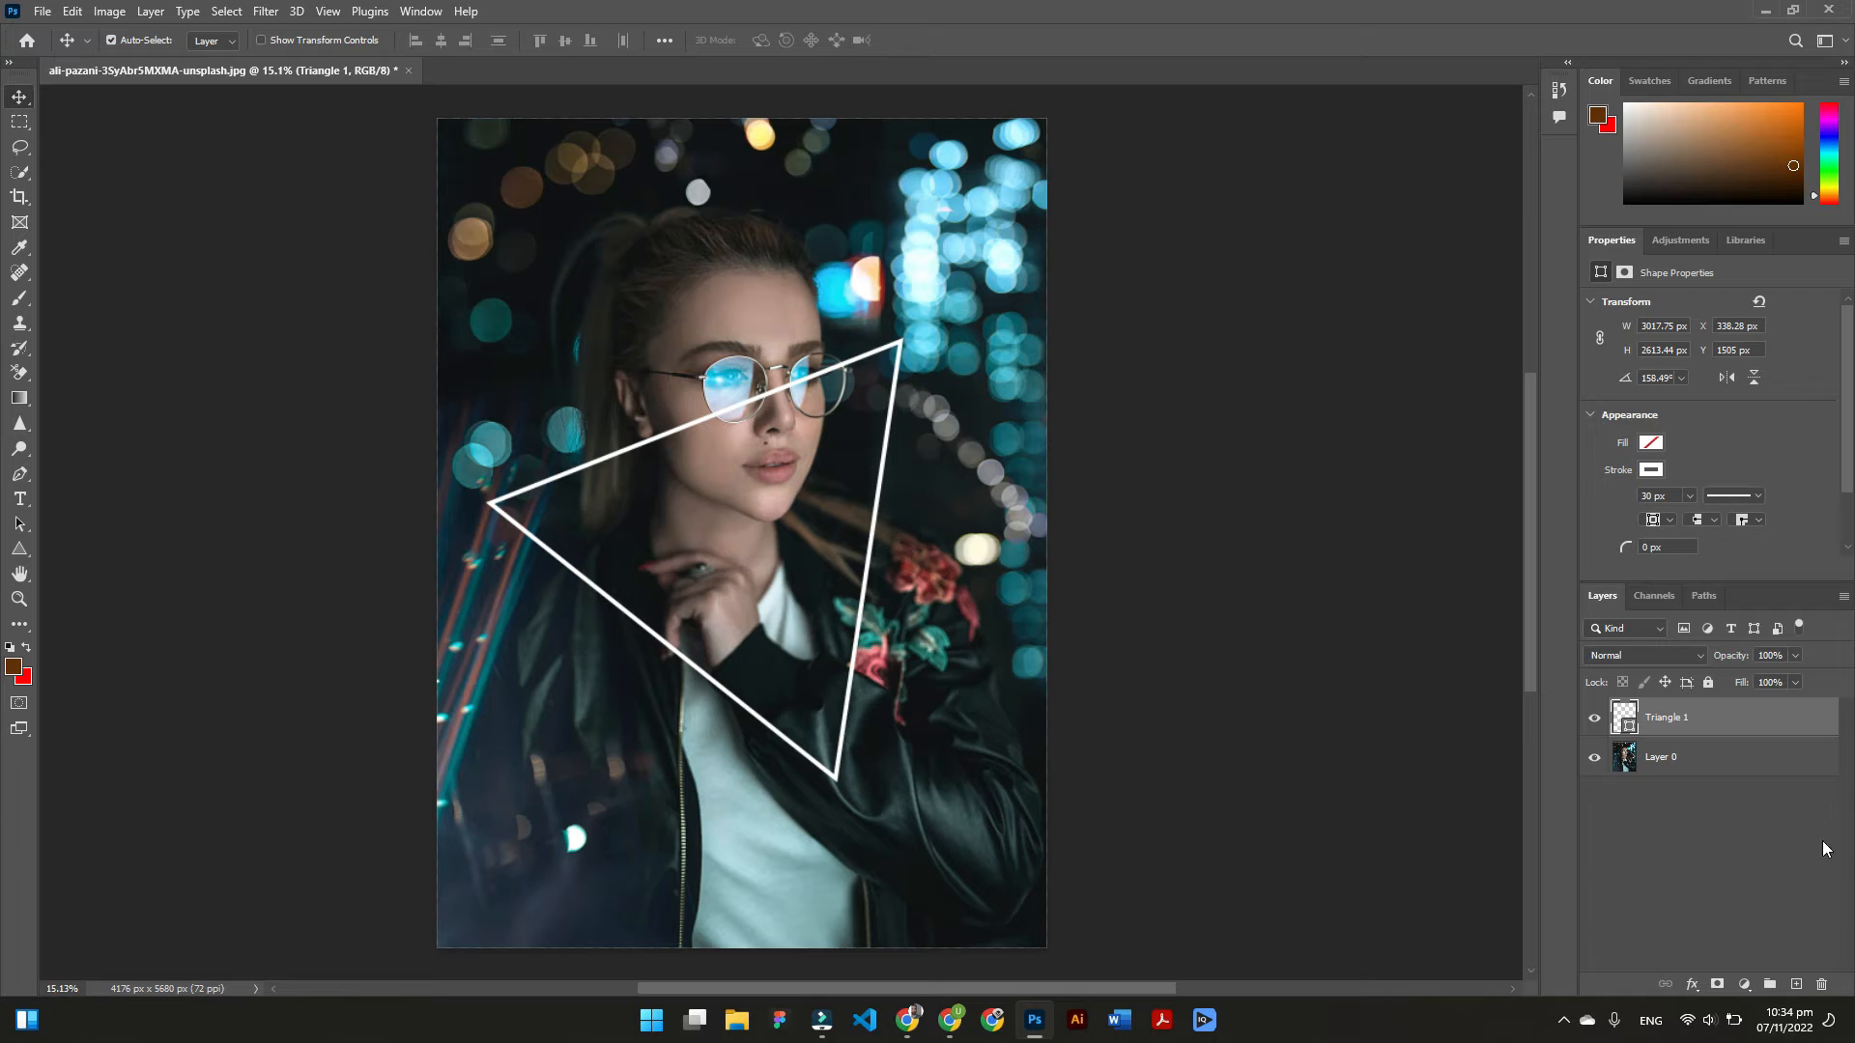
Add an Outer Glow layer style to the triangle layer
right_click(1630, 718)
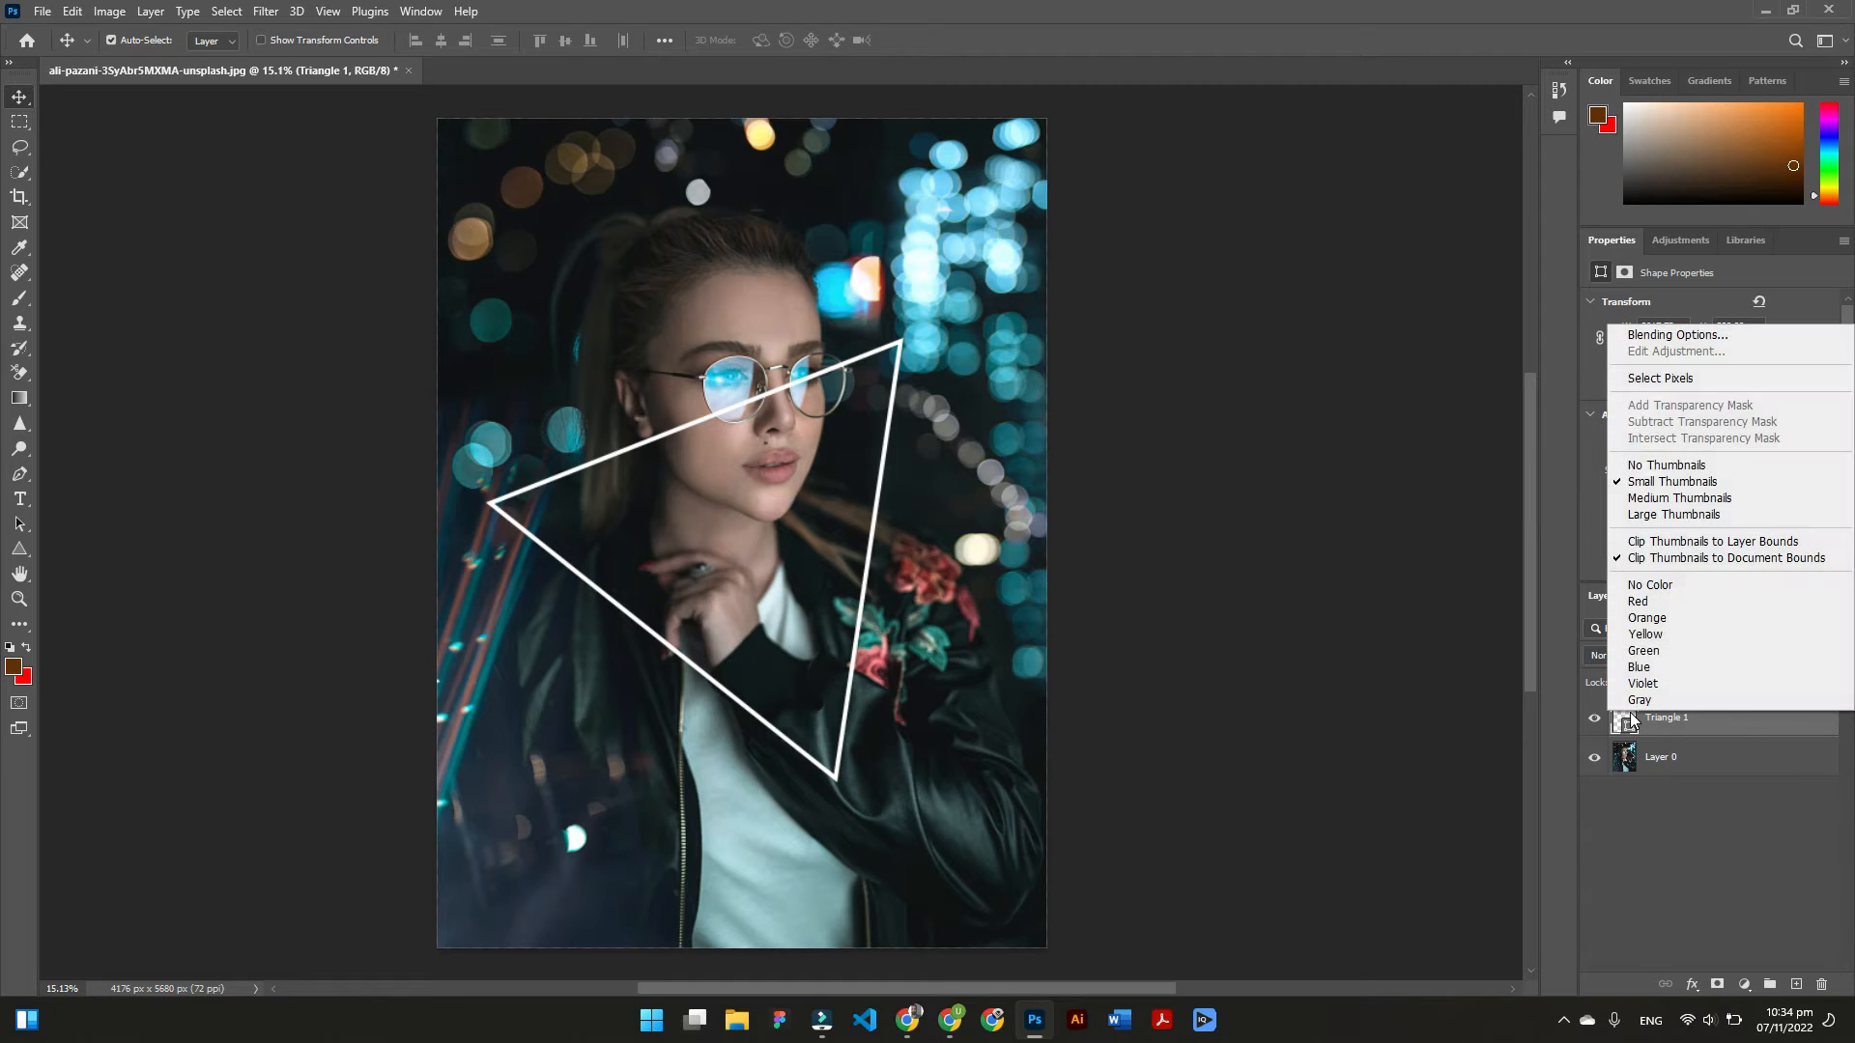
left_click(1660, 339)
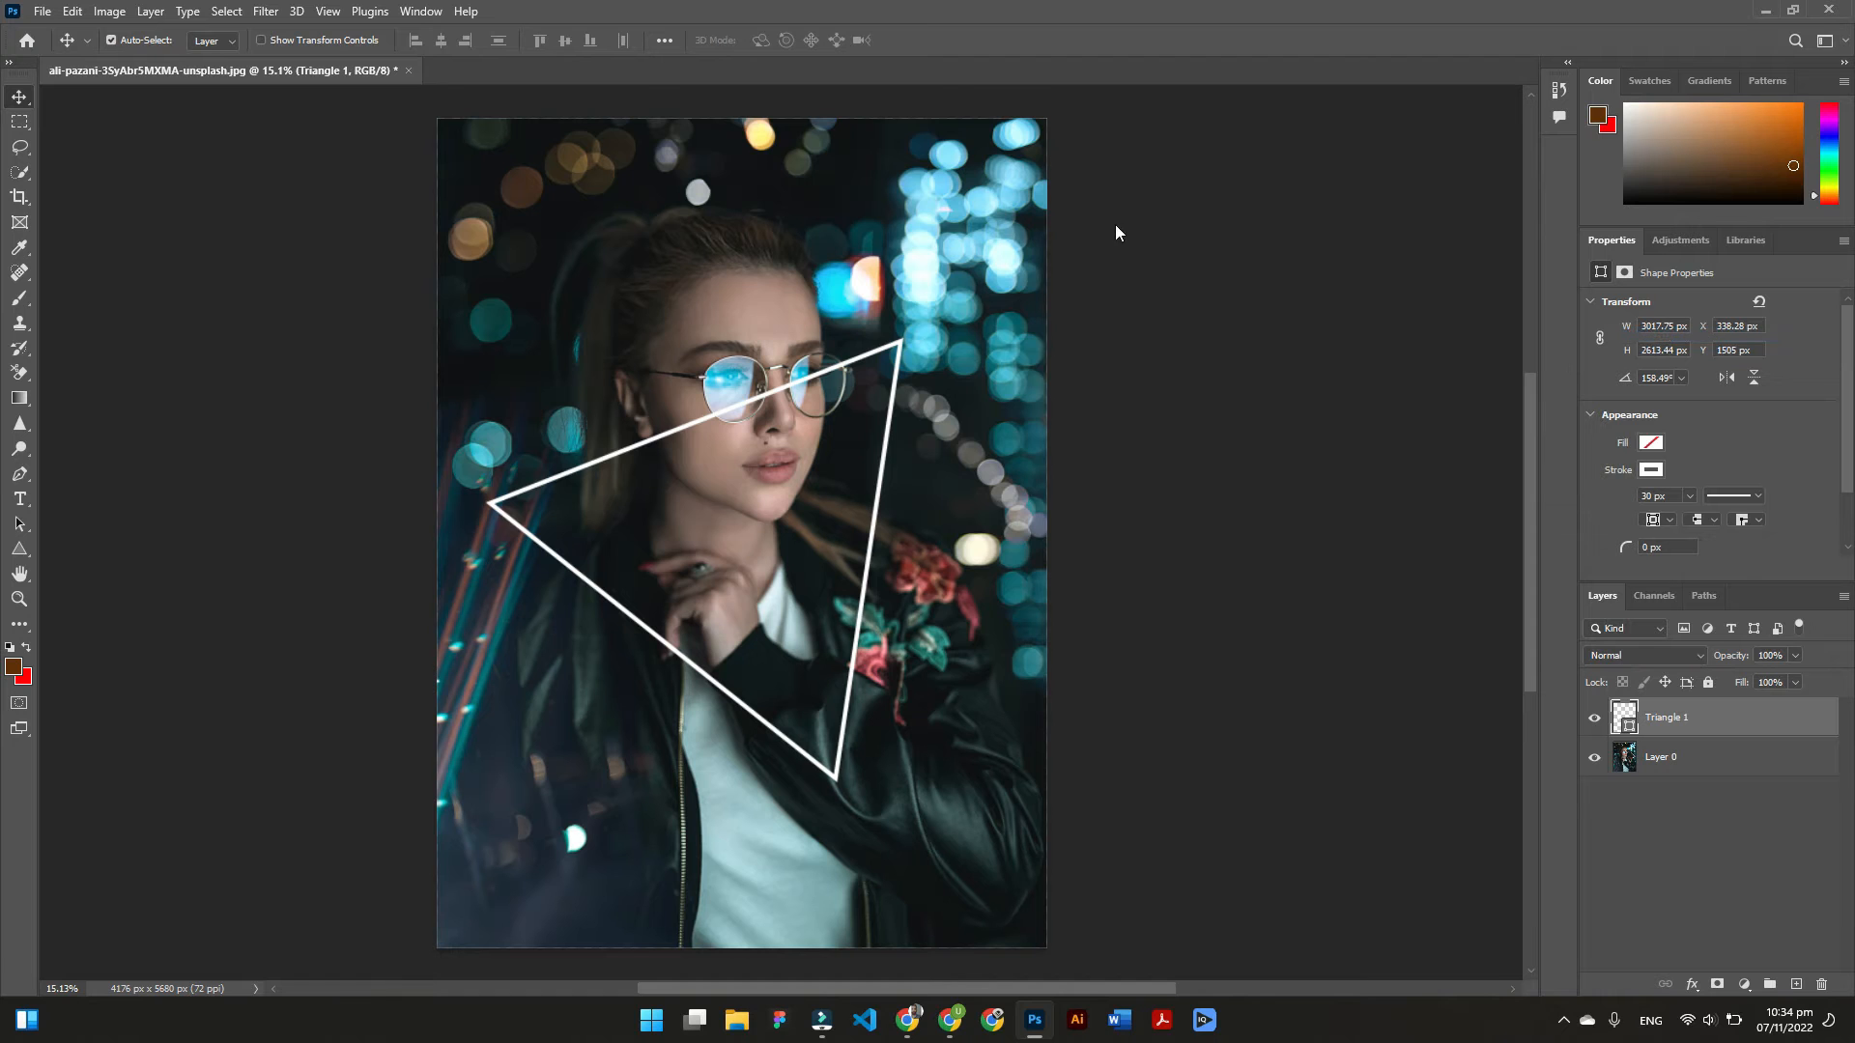
left_click_drag(866, 36, 1423, 146)
left_click(1014, 477)
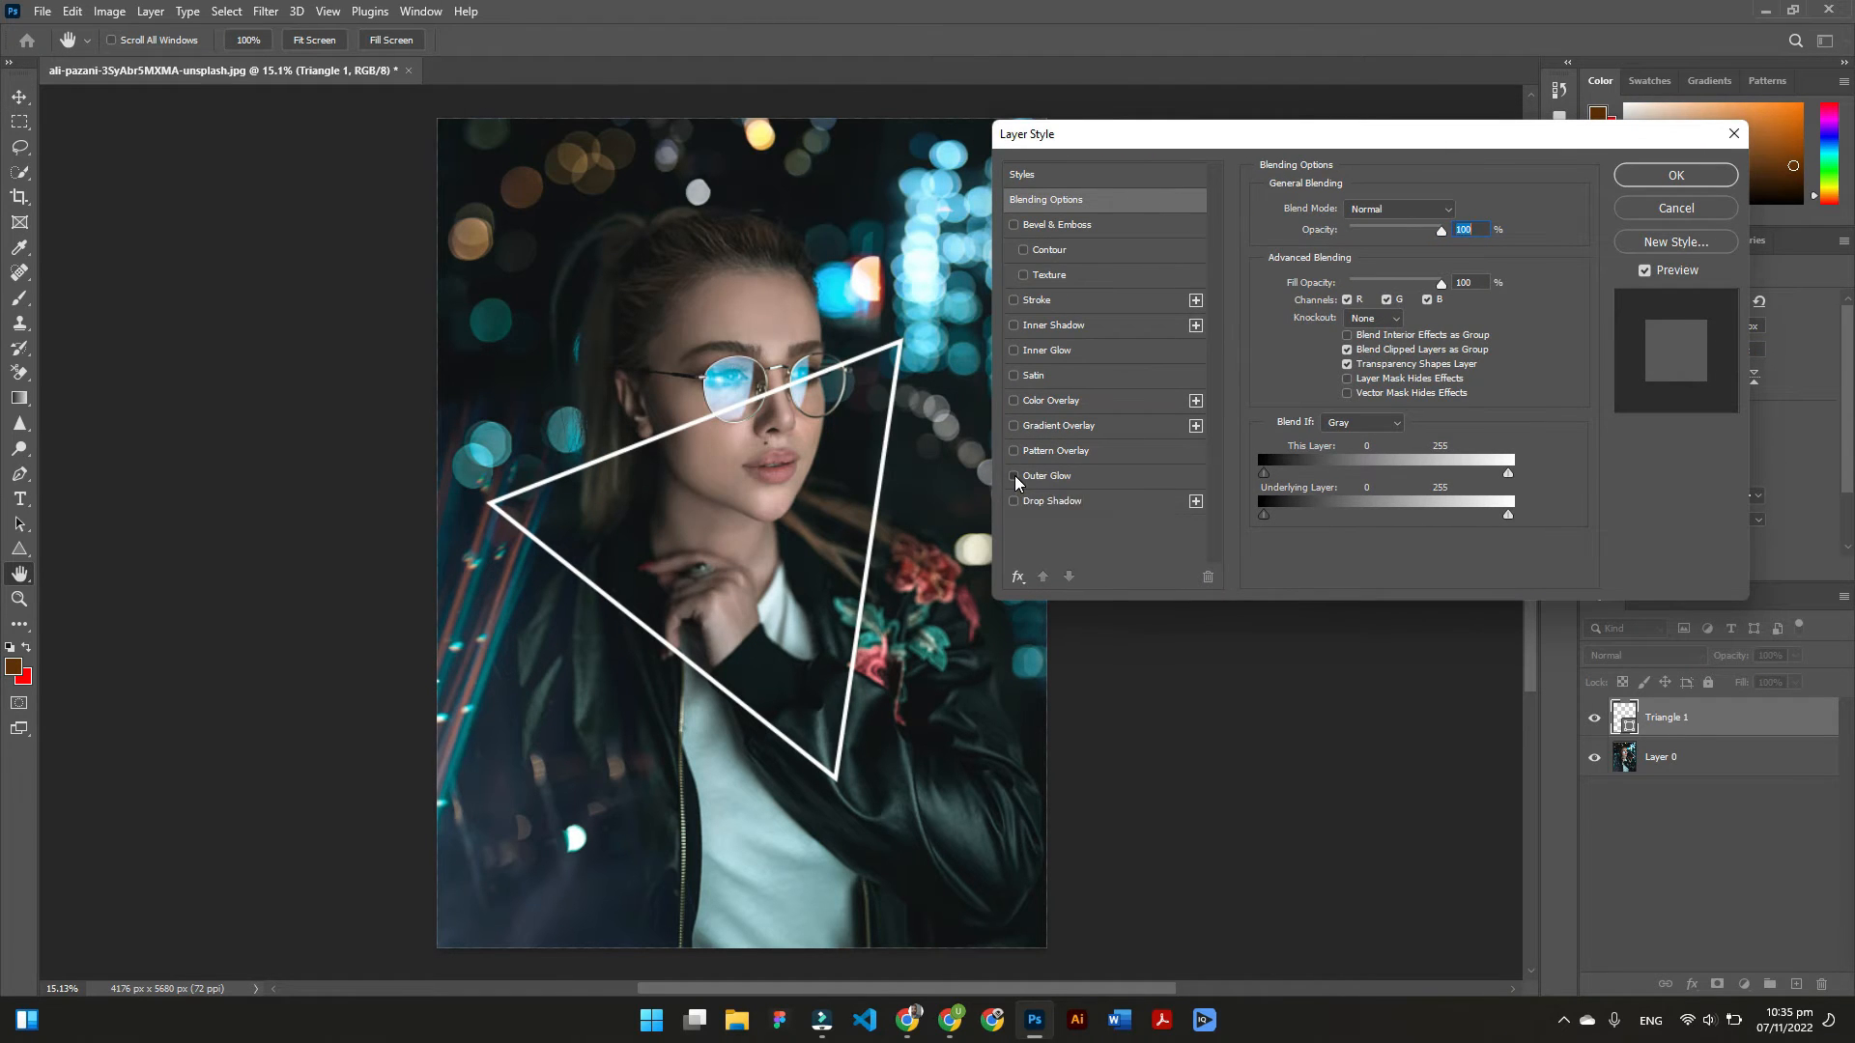
left_click(1090, 478)
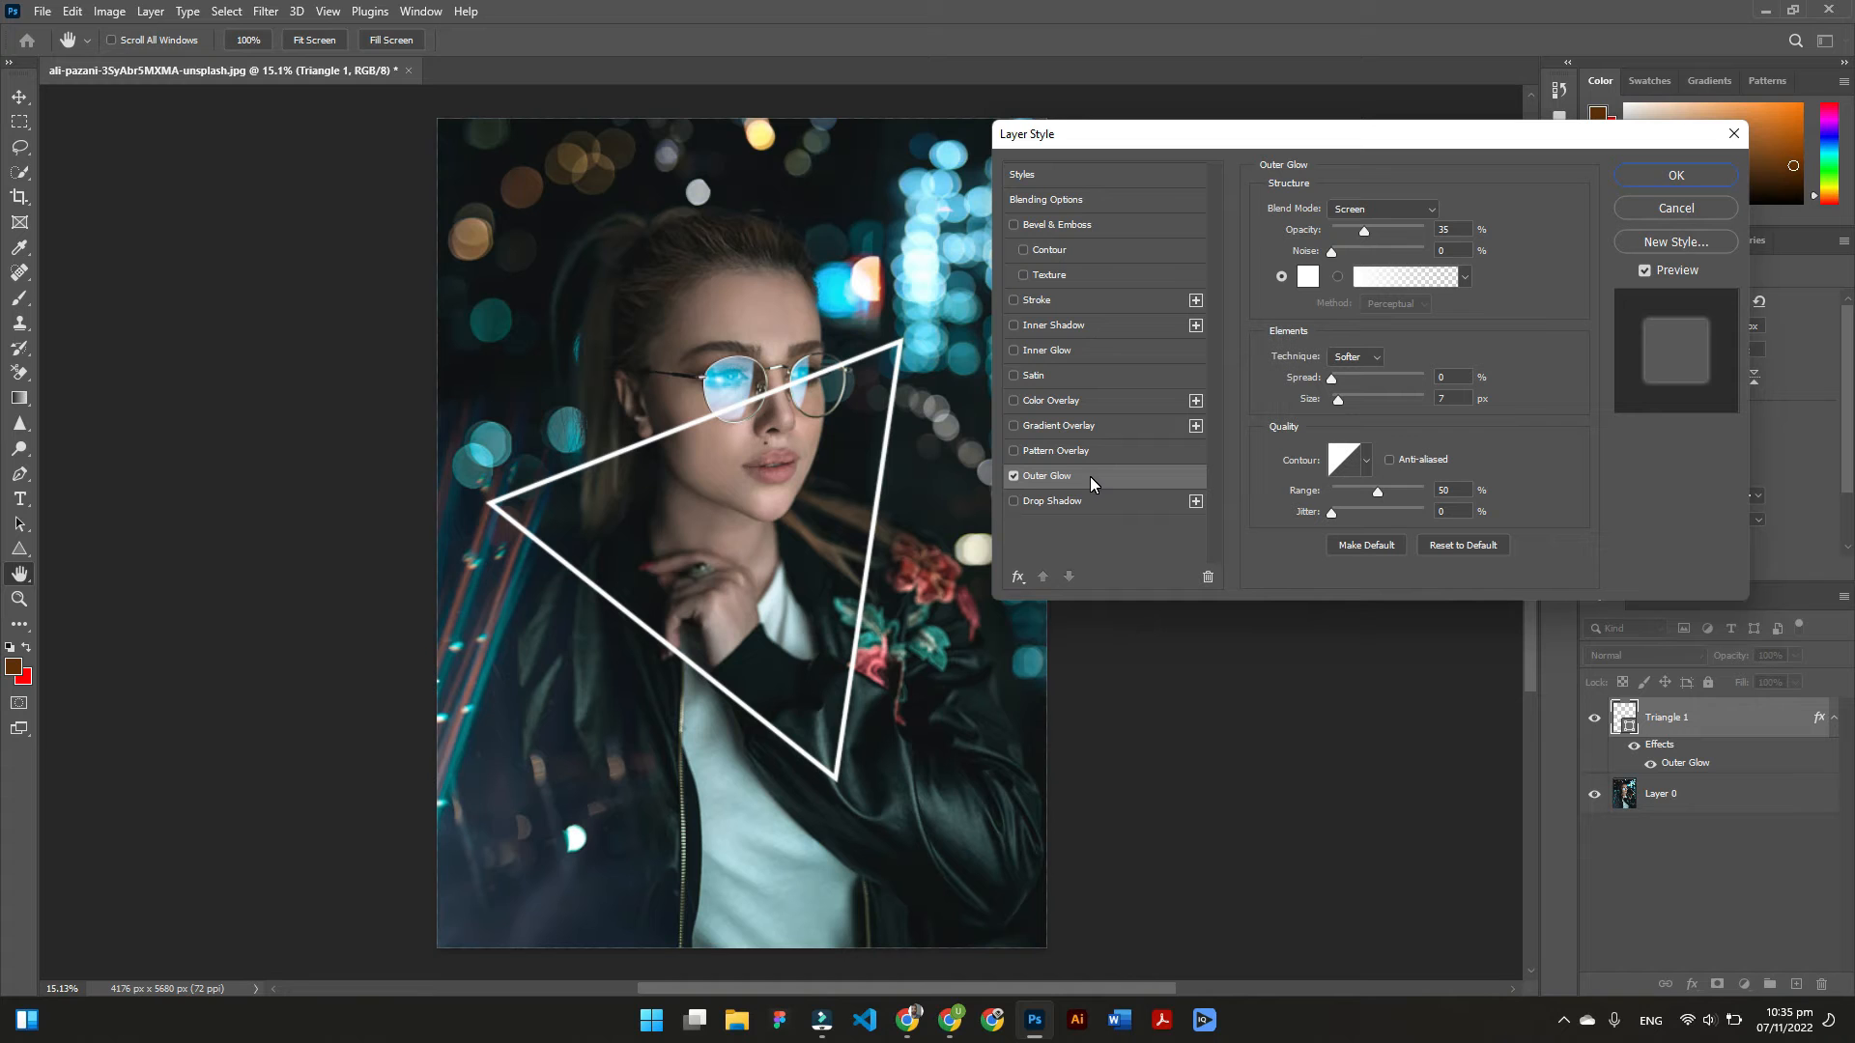
Set the outer glow colour to red
left_click(1308, 277)
mouse_move(1307, 267)
left_mouse_down()
mouse_move(1334, 269)
mouse_move(1345, 243)
left_mouse_up()
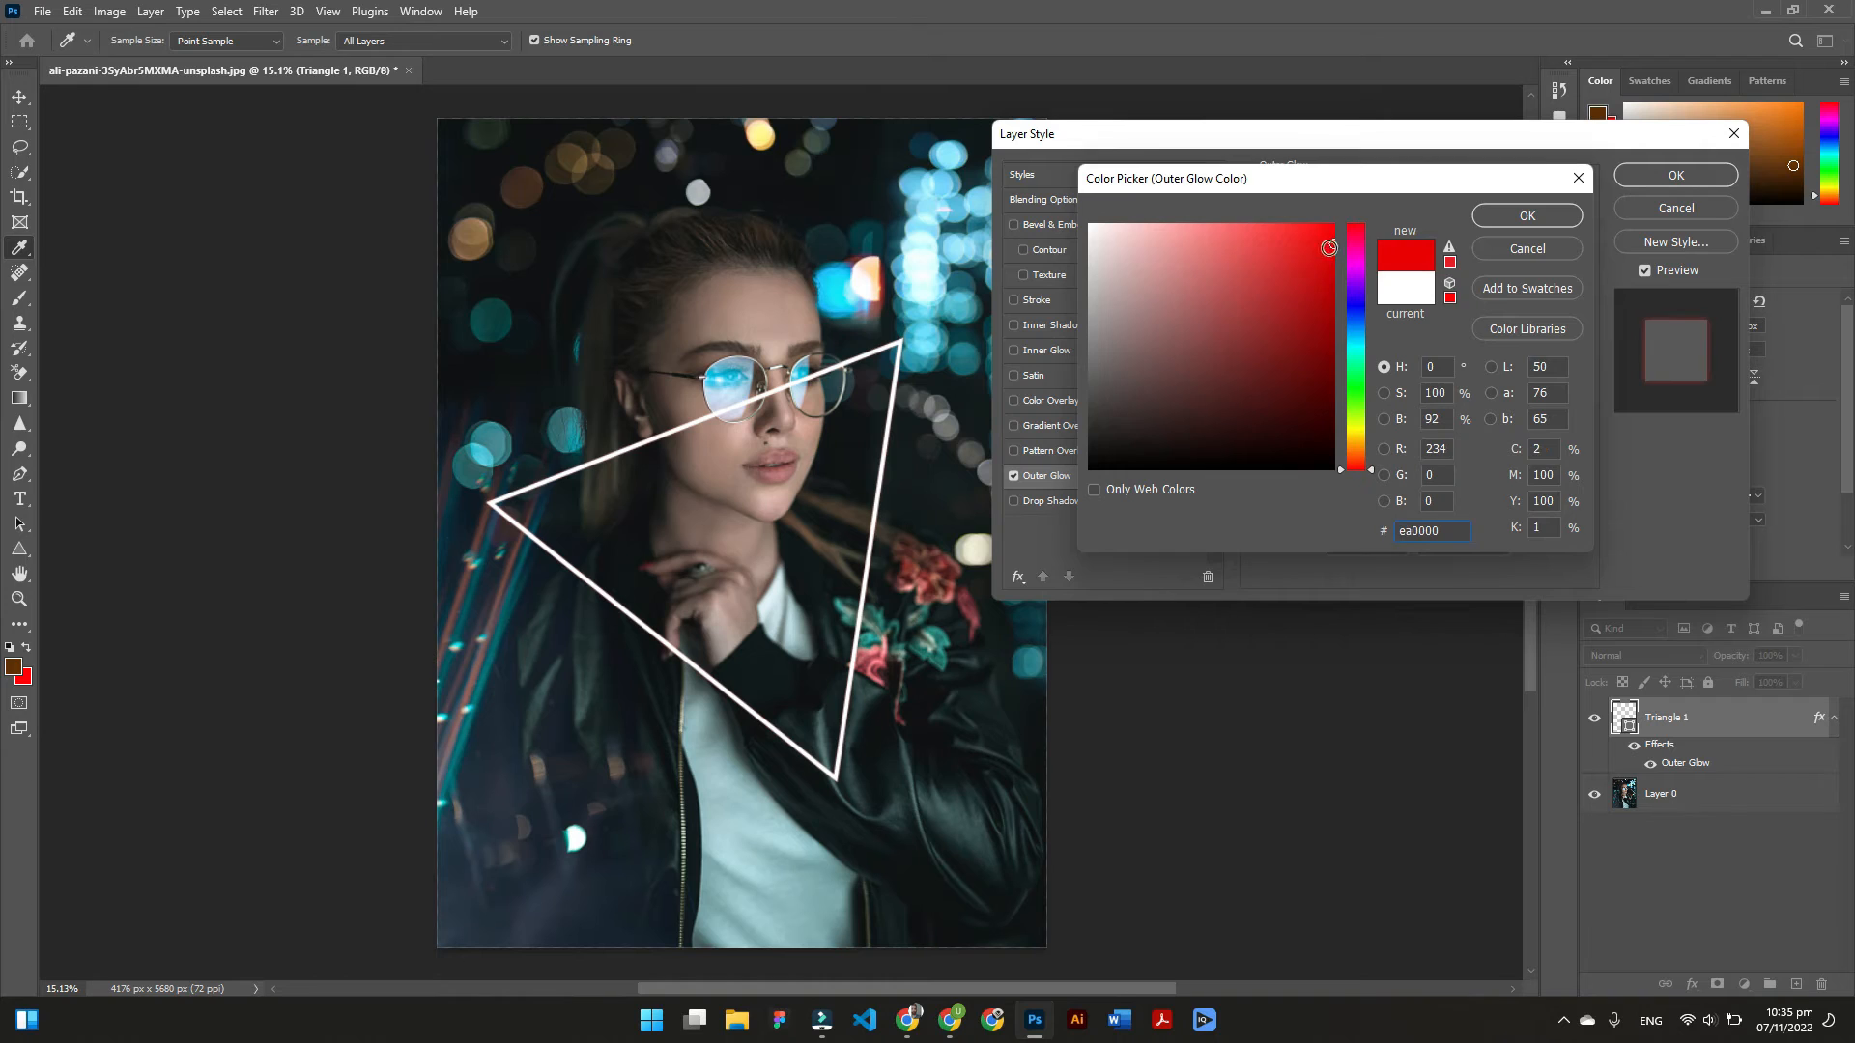
left_click(1523, 224)
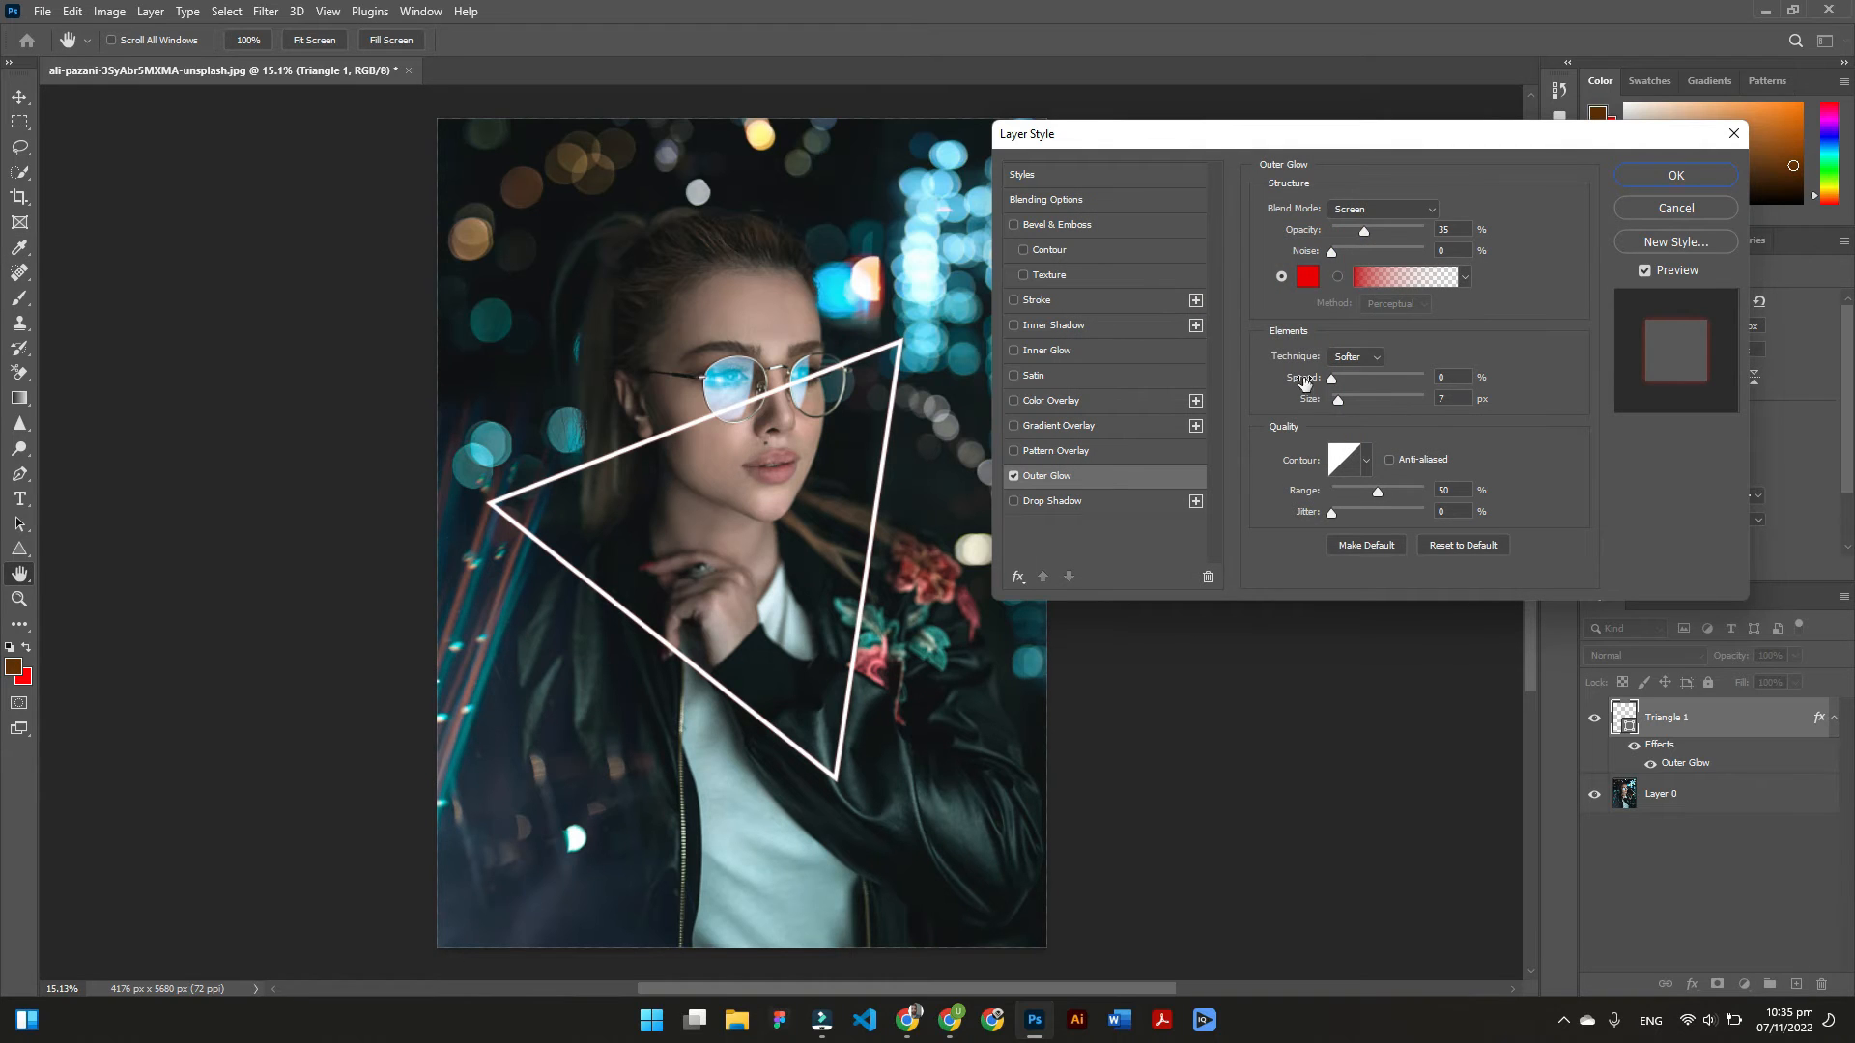
Set the outer glow's size to 250 px, spread to 24% and opacity to about 68%
left_click_drag(1337, 400, 1434, 413)
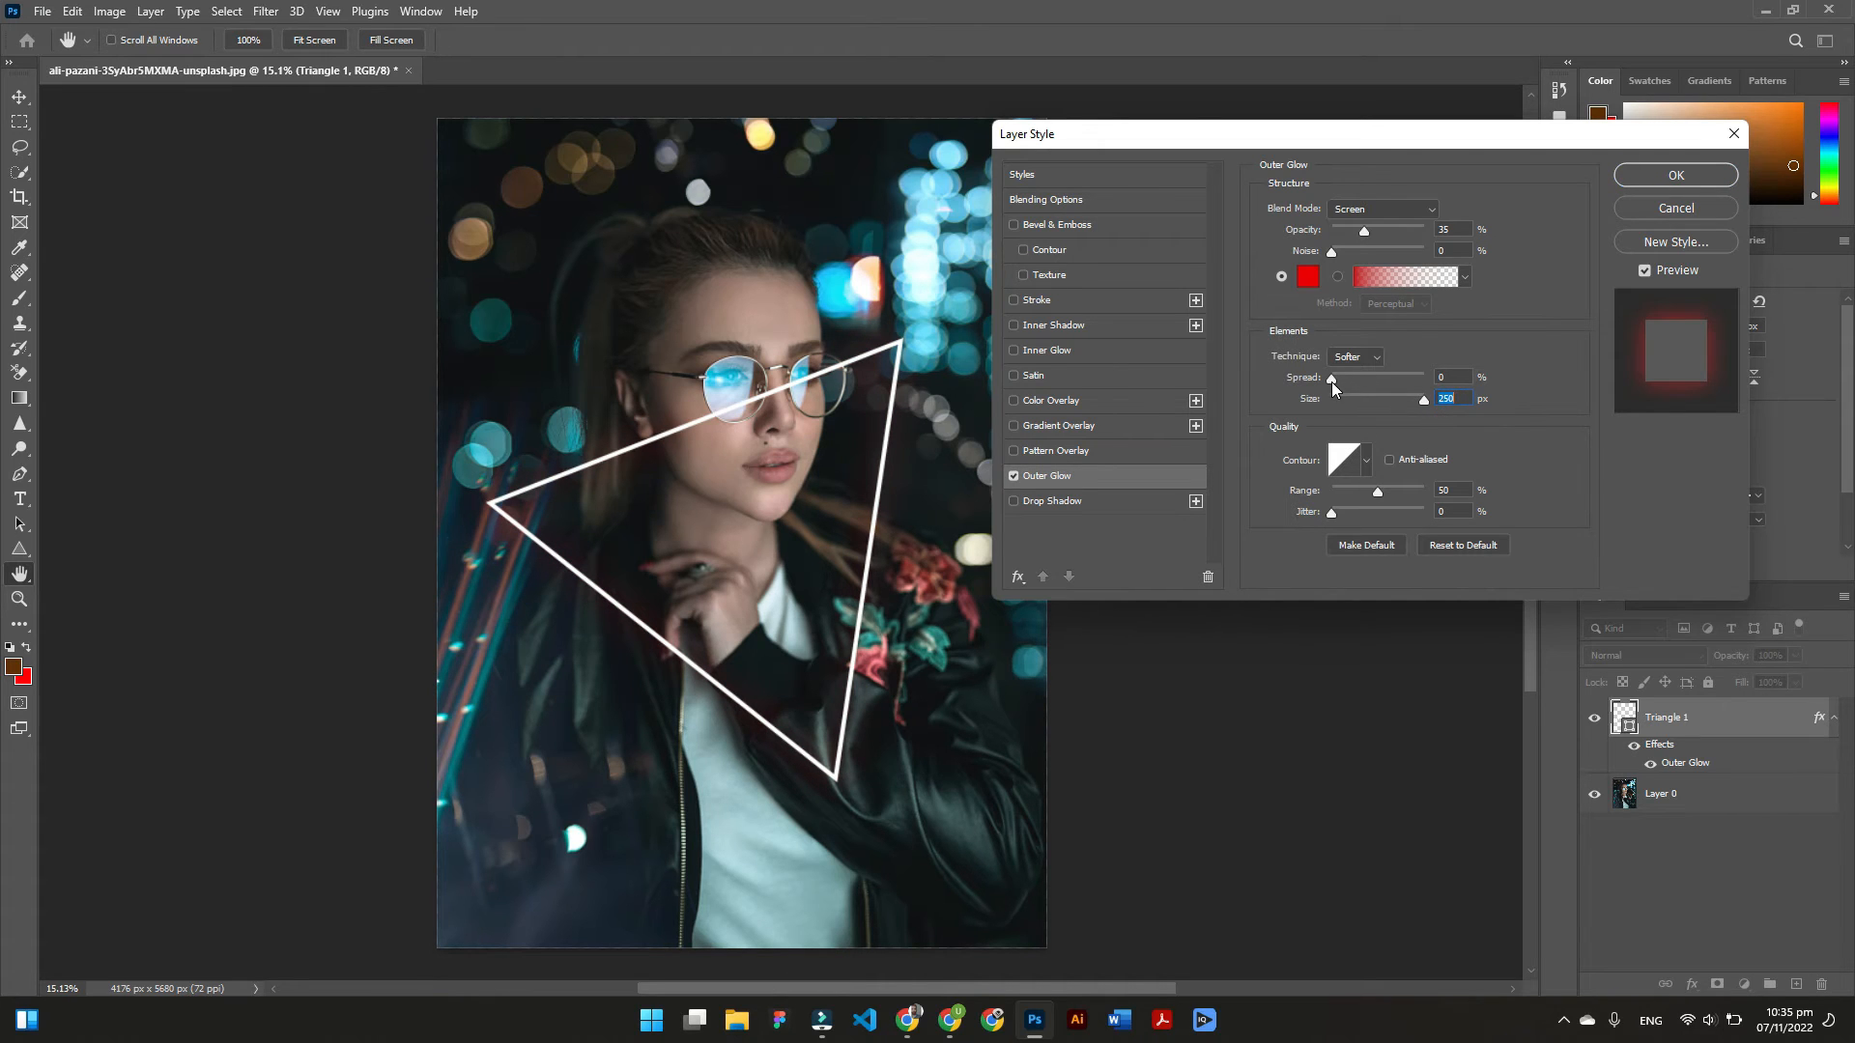
left_click_drag(1334, 387, 1362, 390)
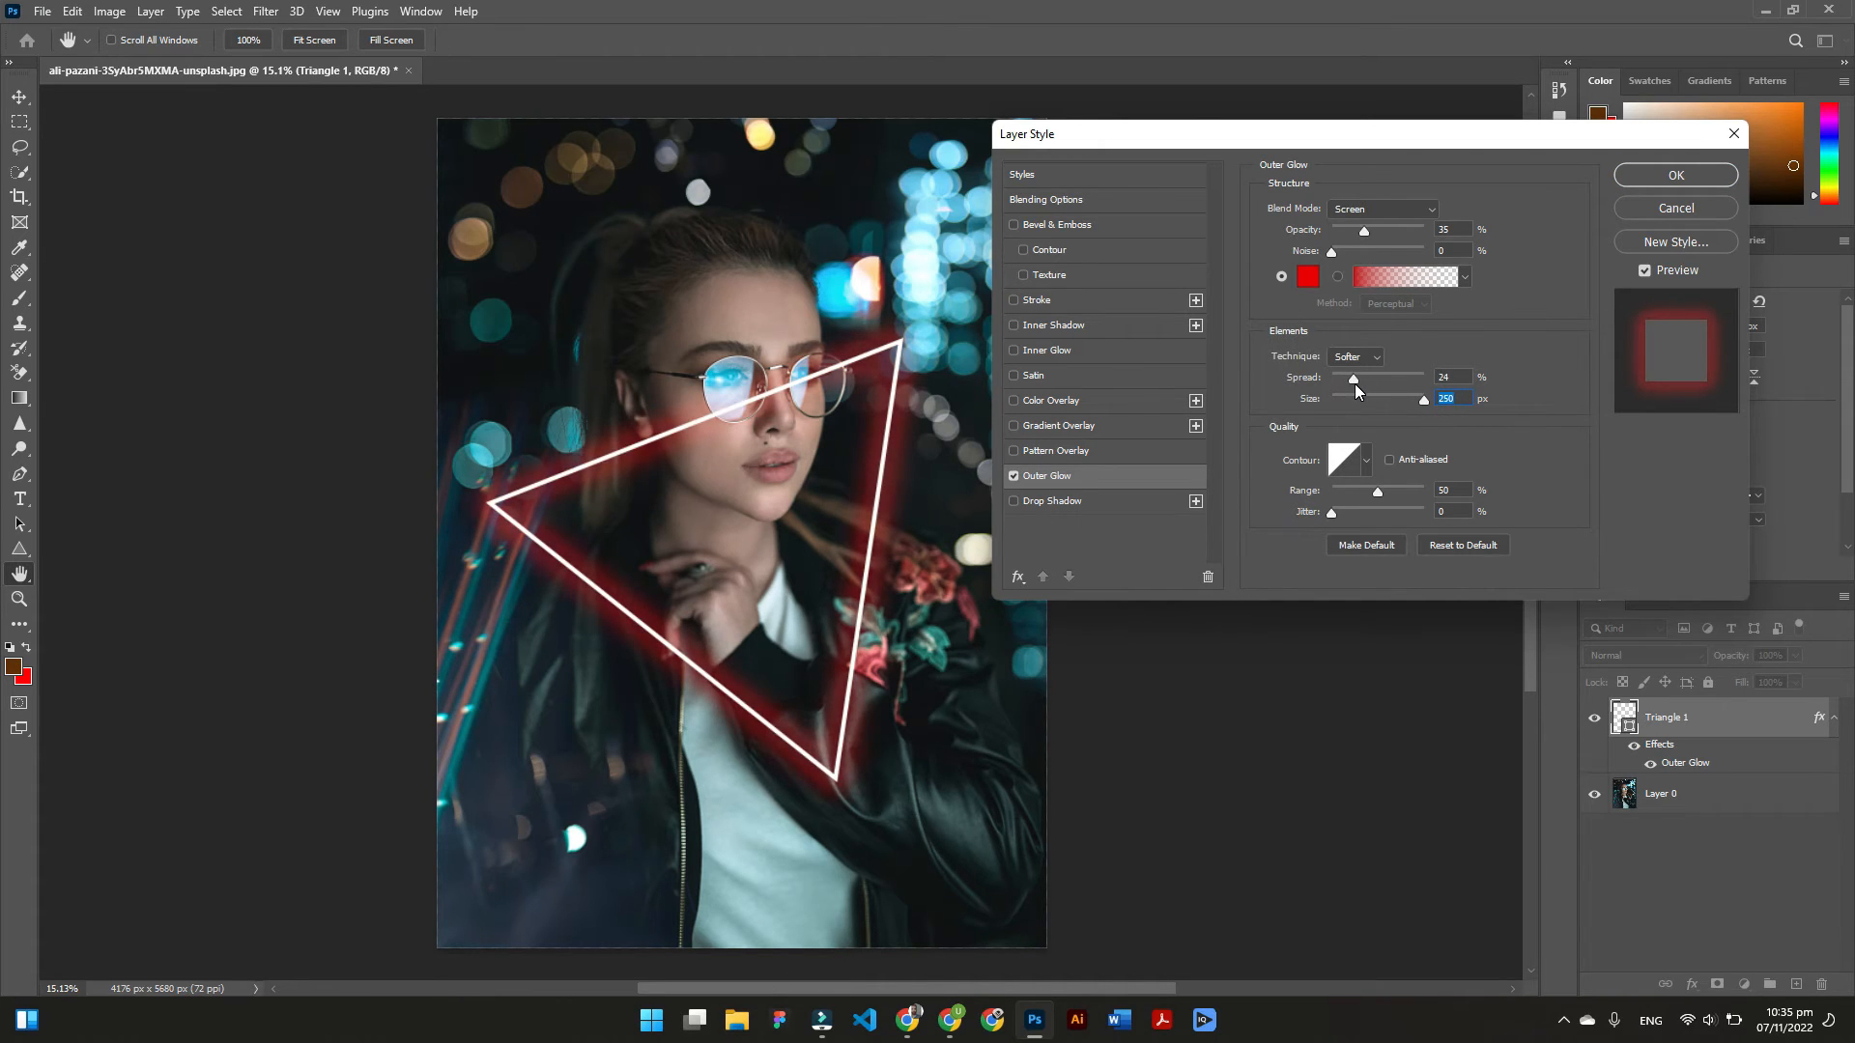
left_click(1354, 384)
left_click(1394, 236)
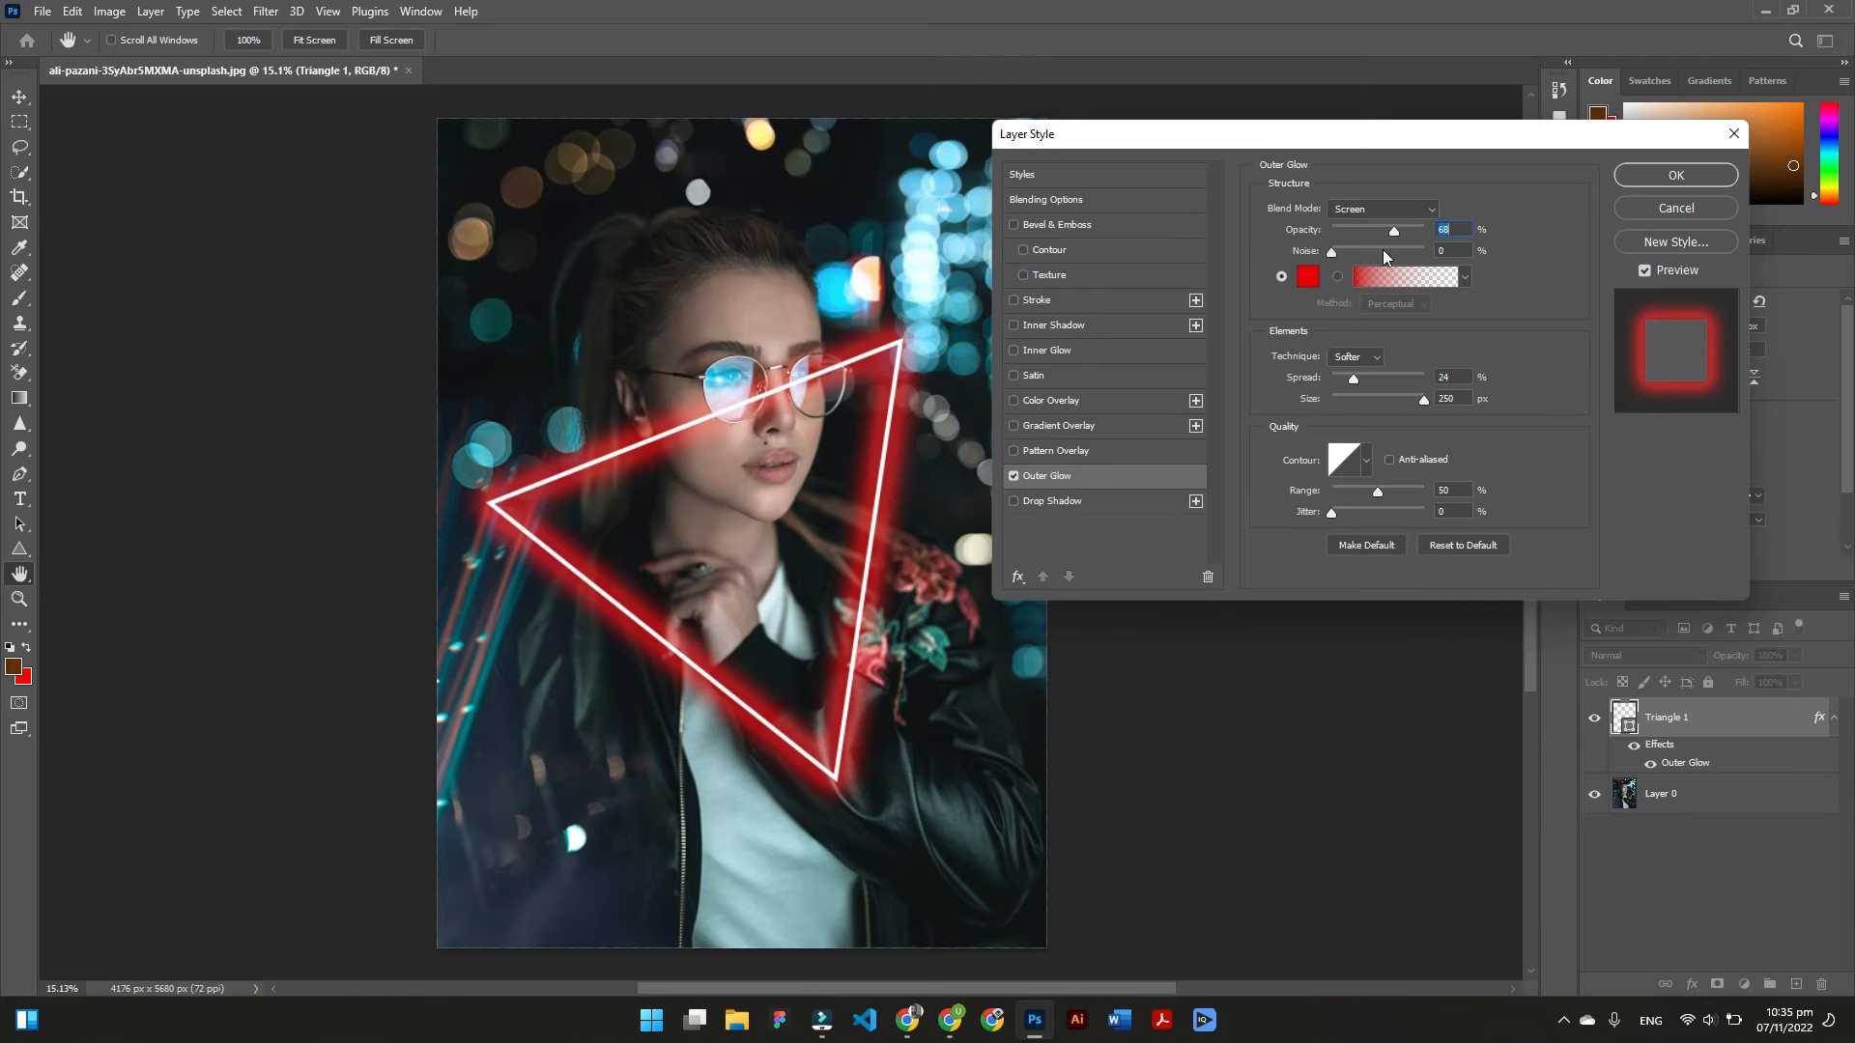
Change the outer glow colour to cyan (12acc8) and apply the layer style
left_click(1309, 279)
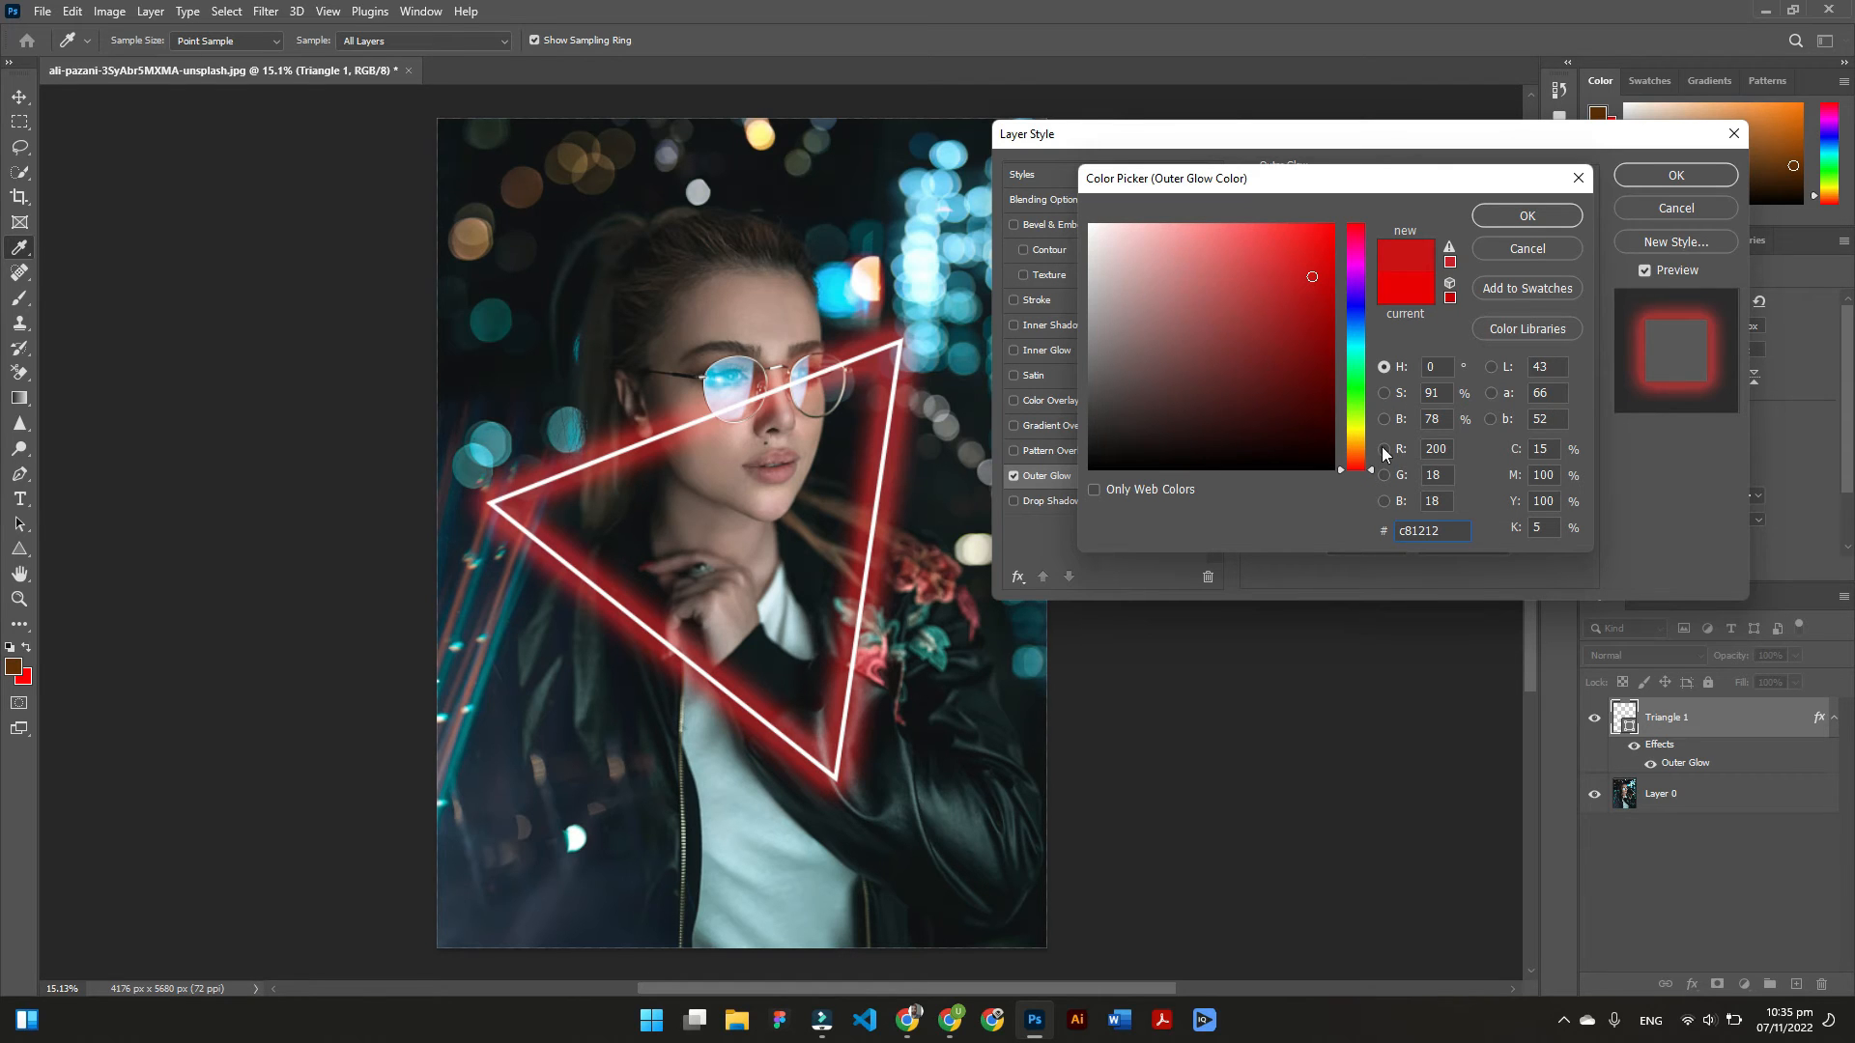
left_click_drag(1373, 471, 1377, 348)
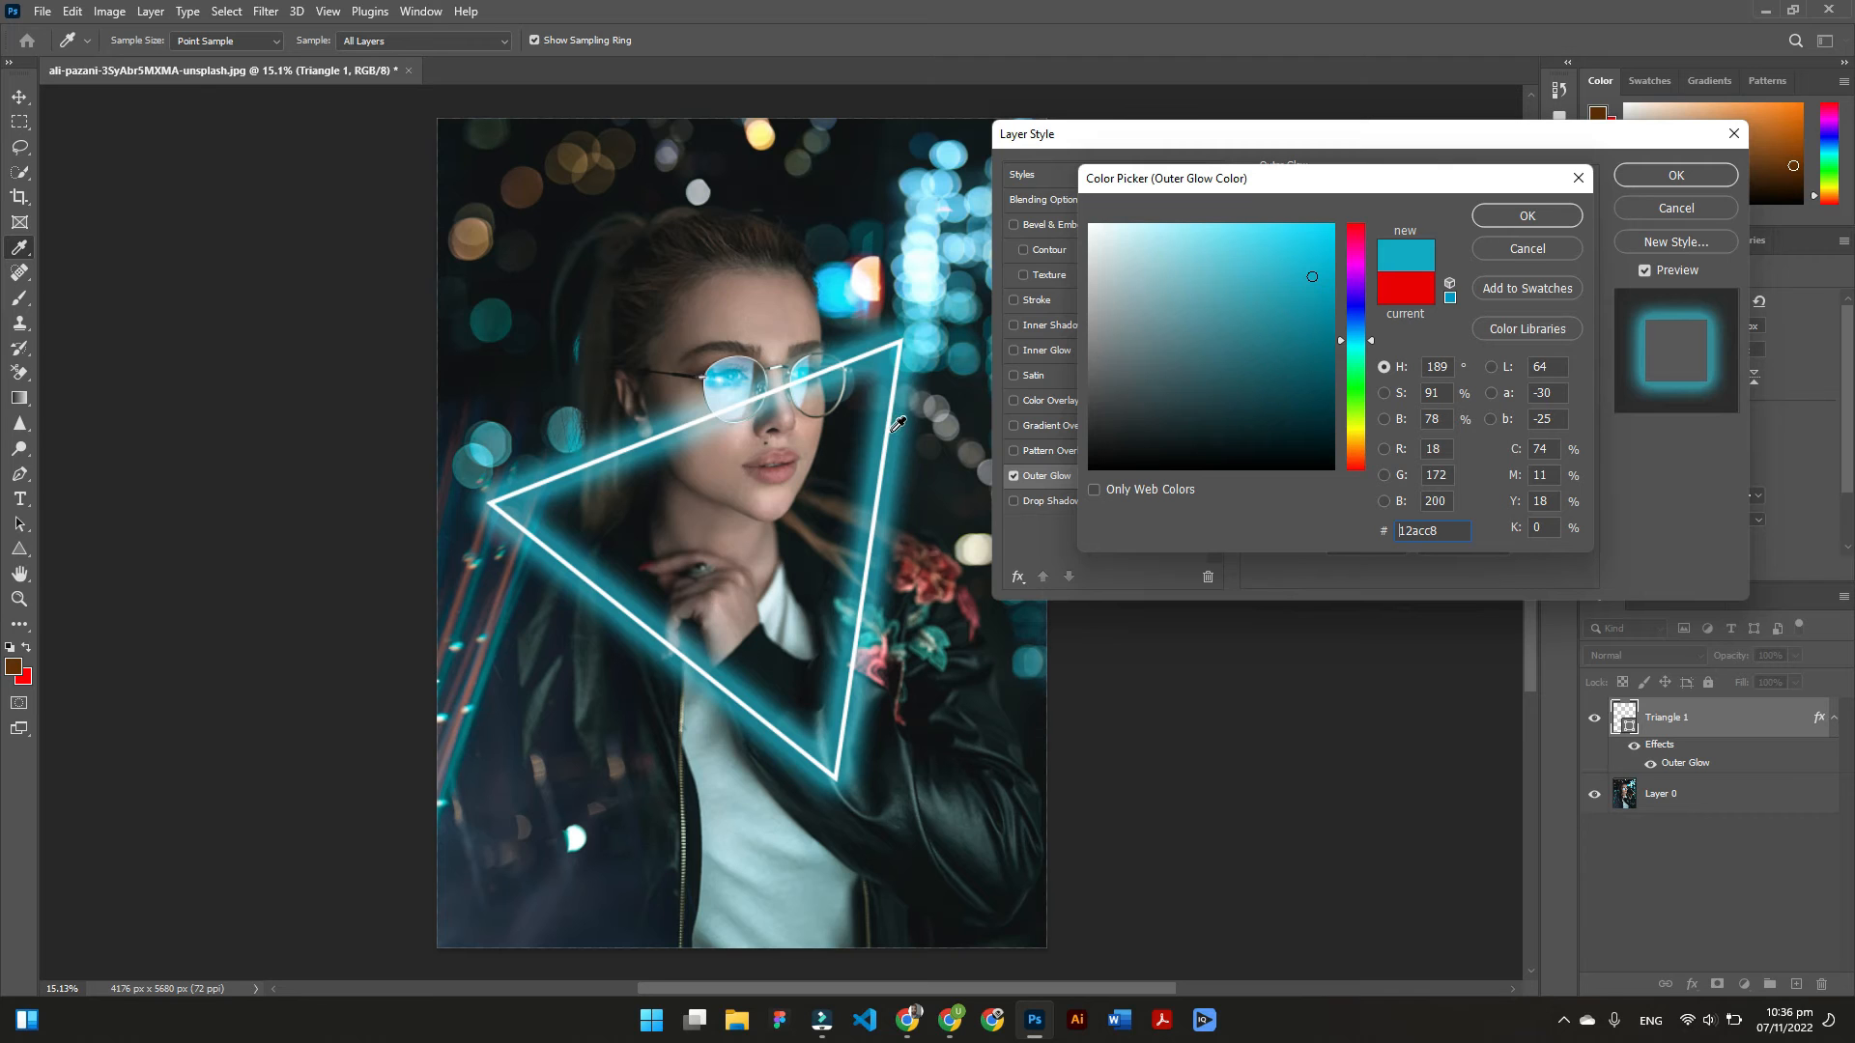
left_click(1525, 216)
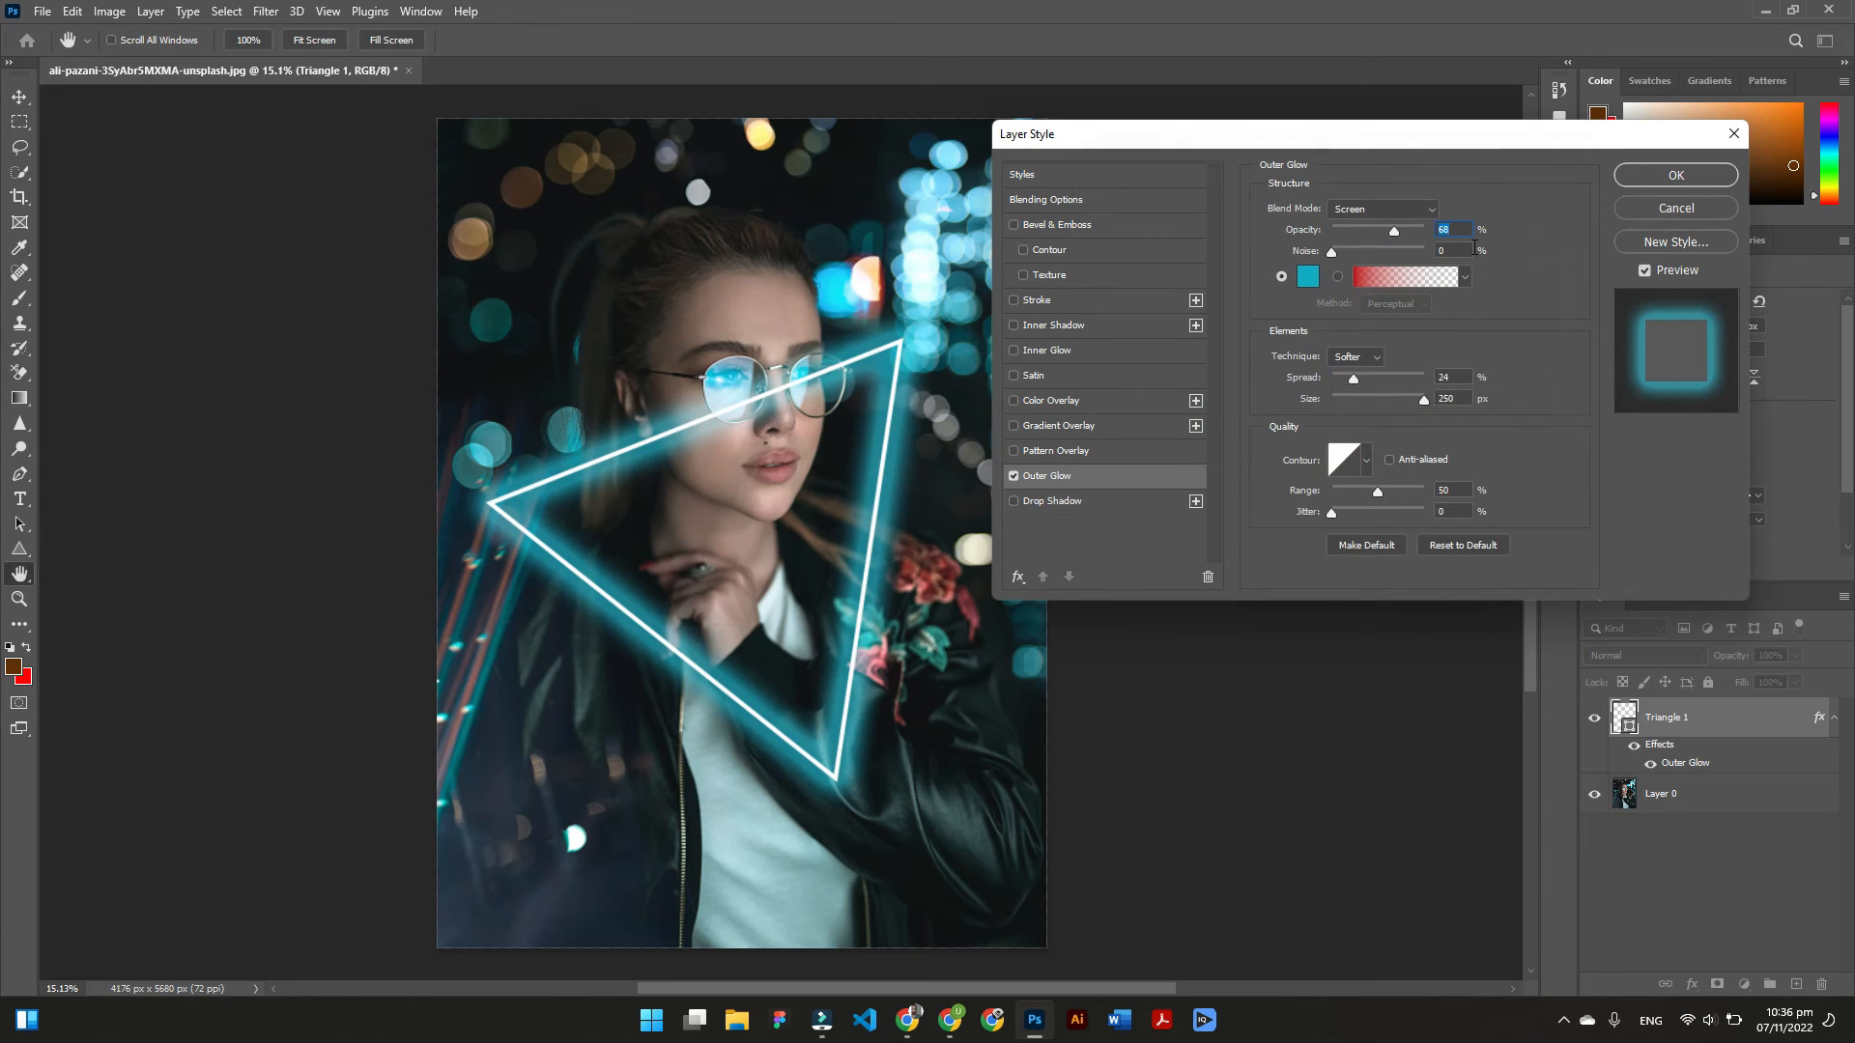
left_click(1675, 177)
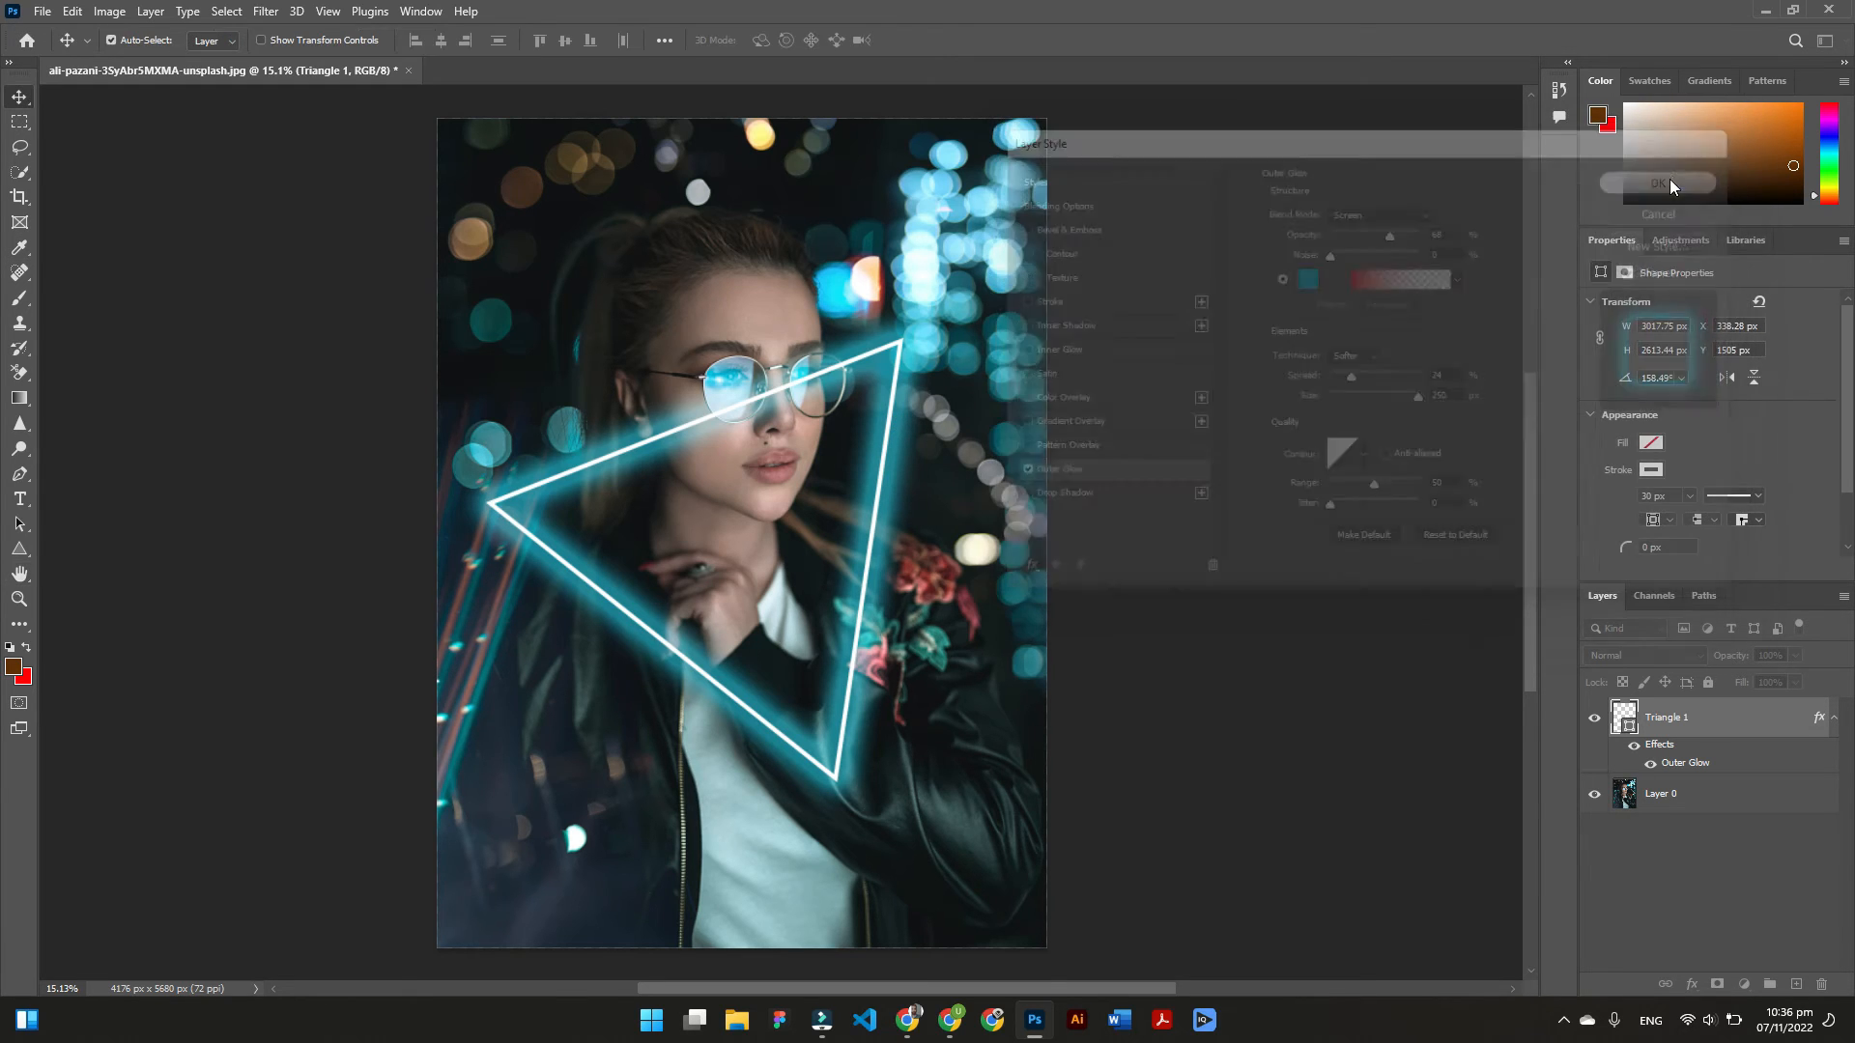
Move the glowing triangle slightly up and to the right, and convert its layer to a smart object
left_click_drag(882, 447, 897, 437)
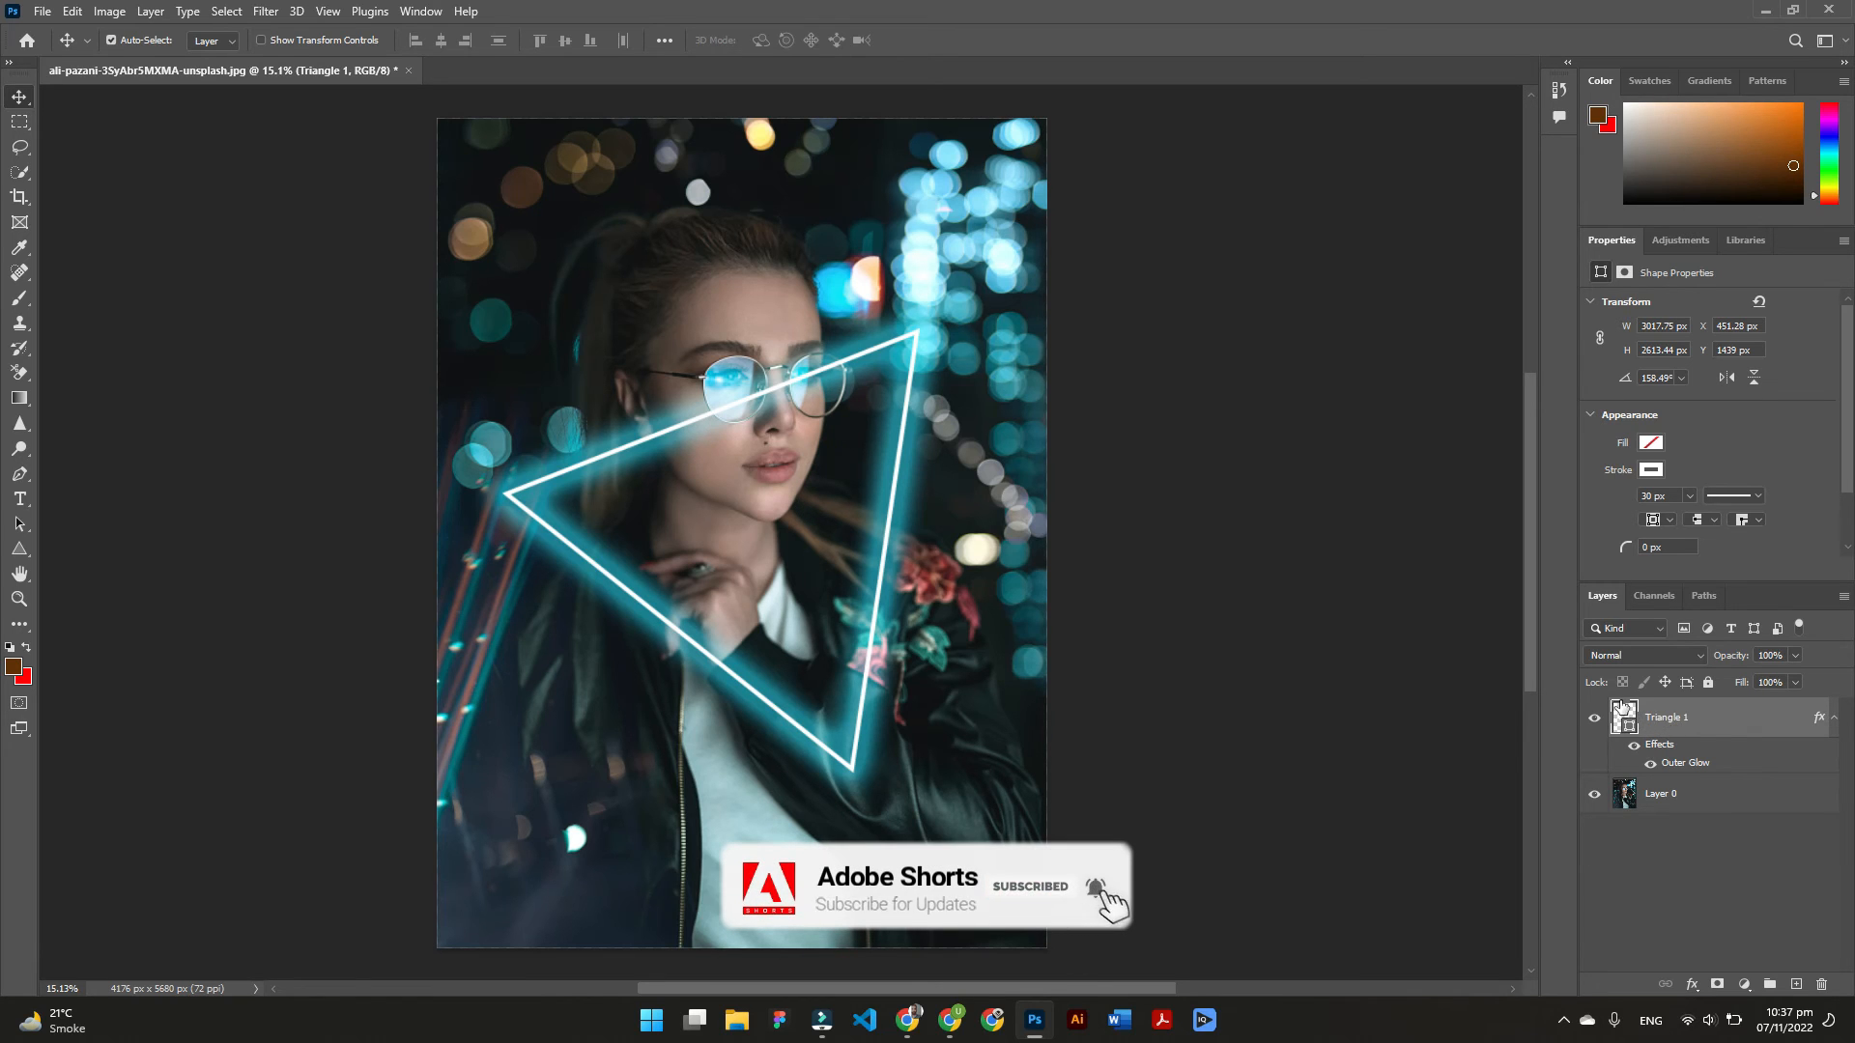
right_click(1681, 719)
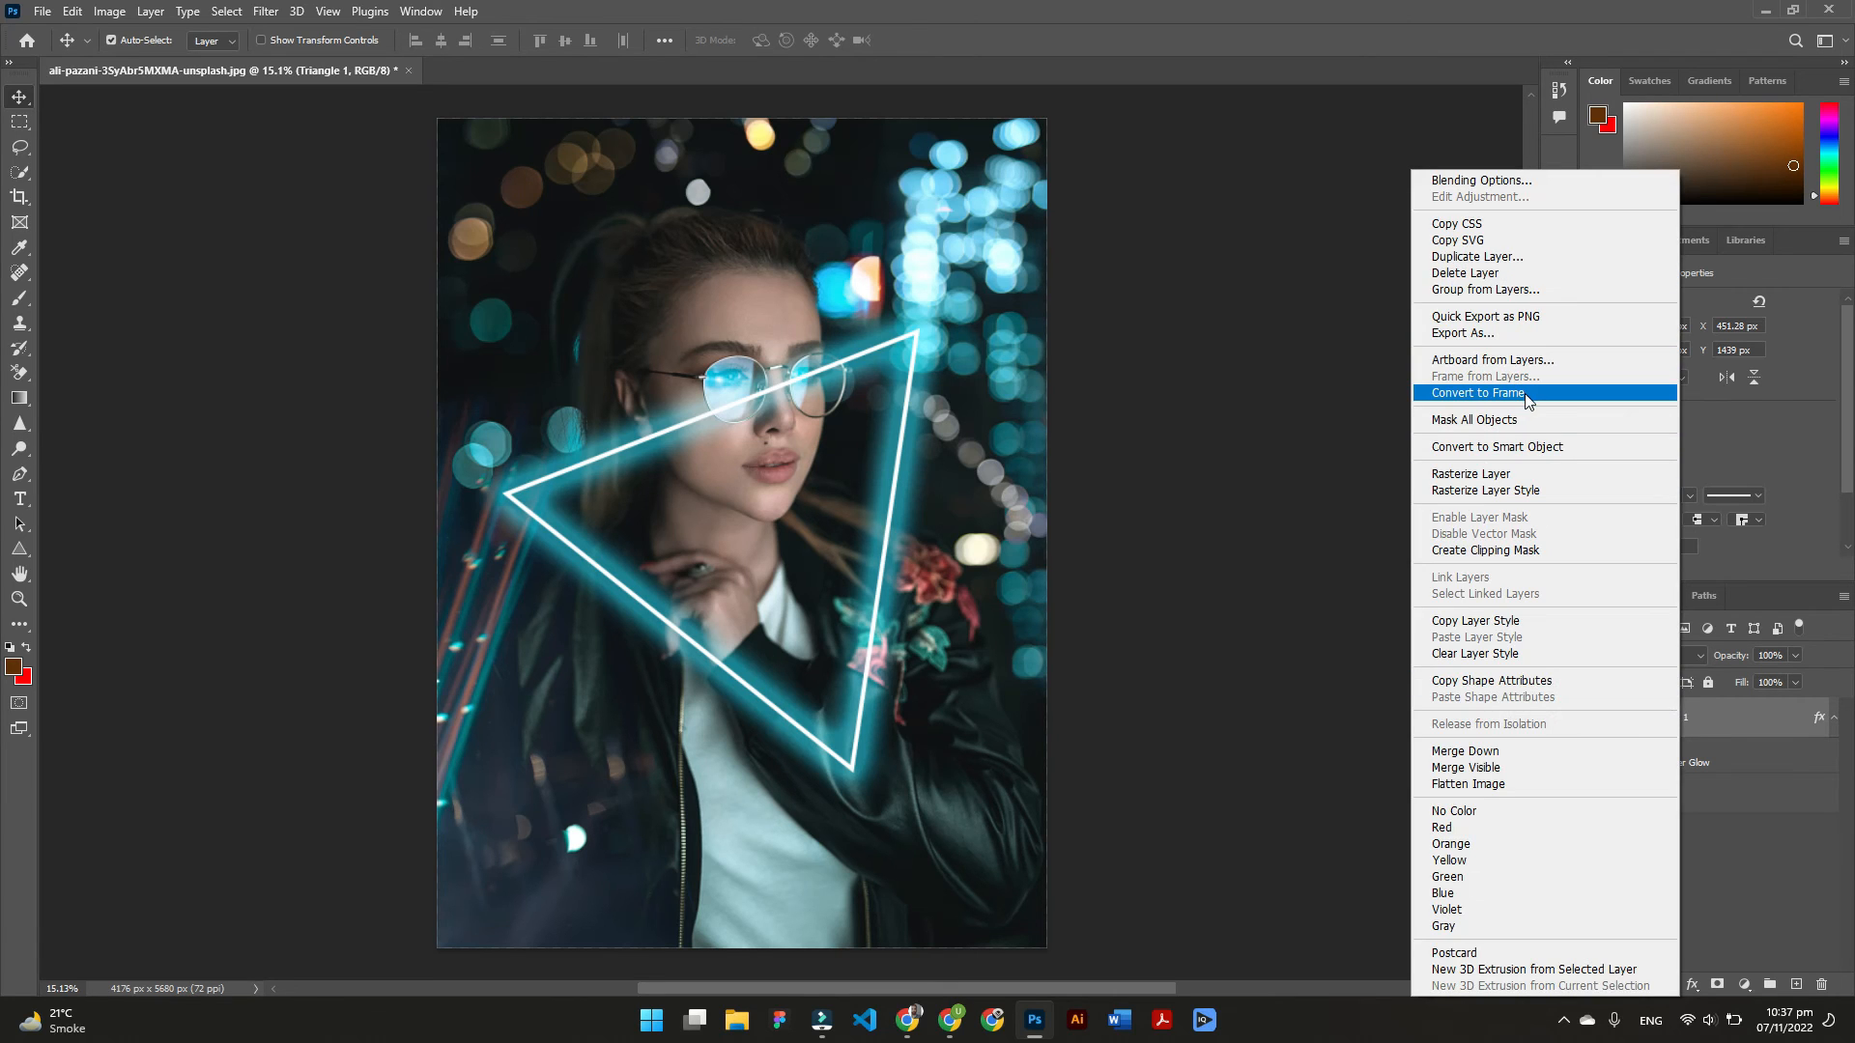
left_click(1568, 452)
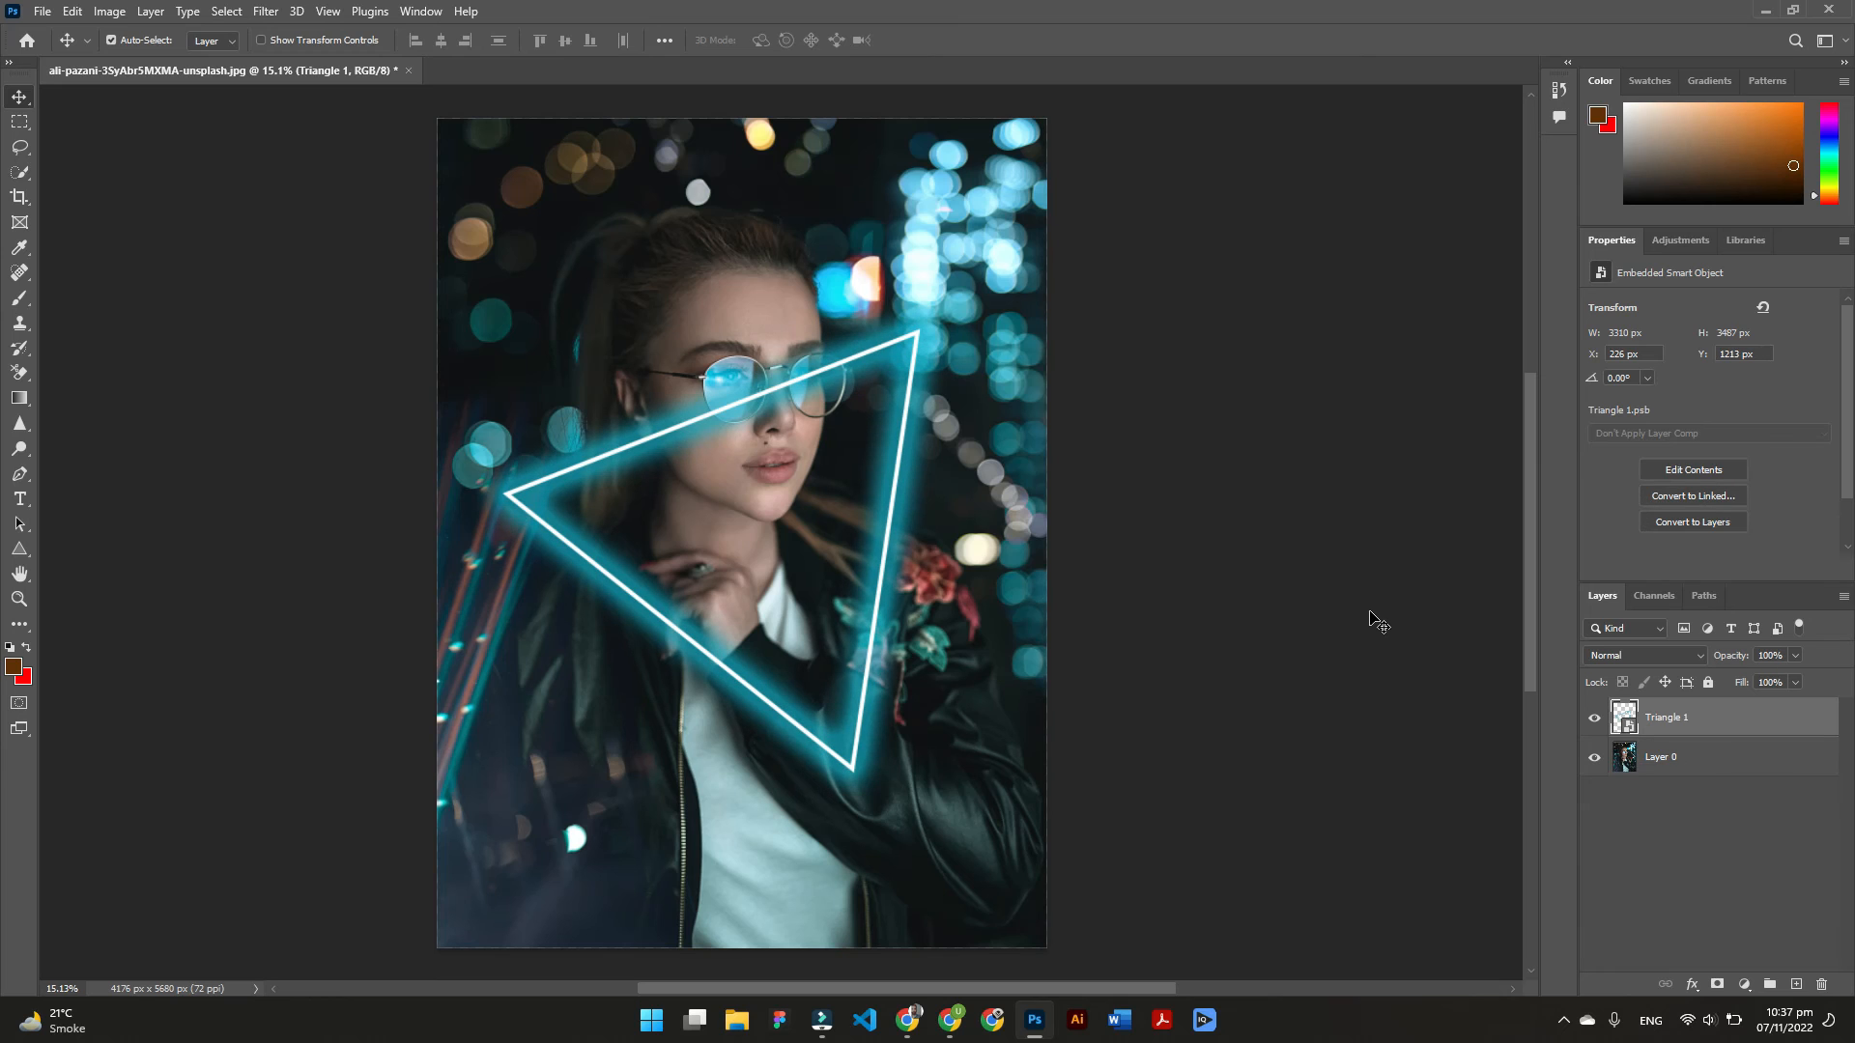
Add a layer mask to the triangle layer and prepare a black Soft Round brush with 0% hardness
left_click(1716, 985)
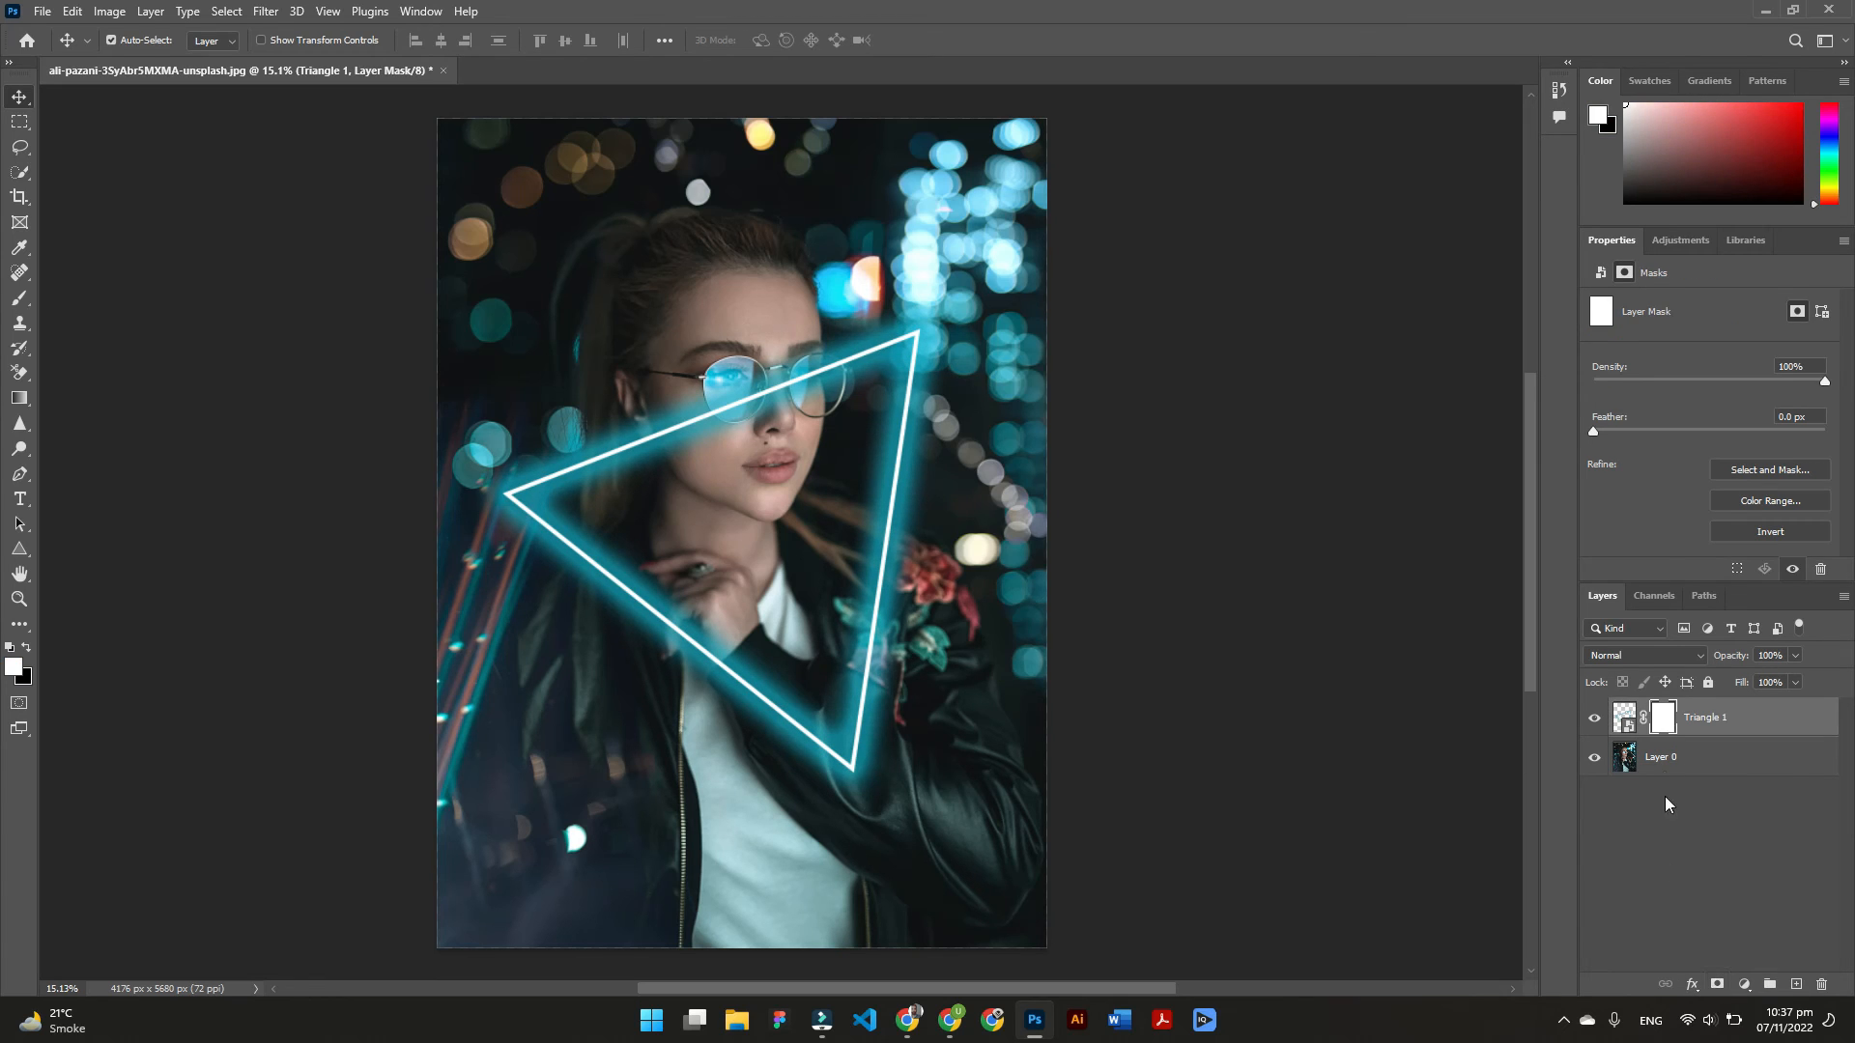
left_click(1670, 734)
left_click(27, 649)
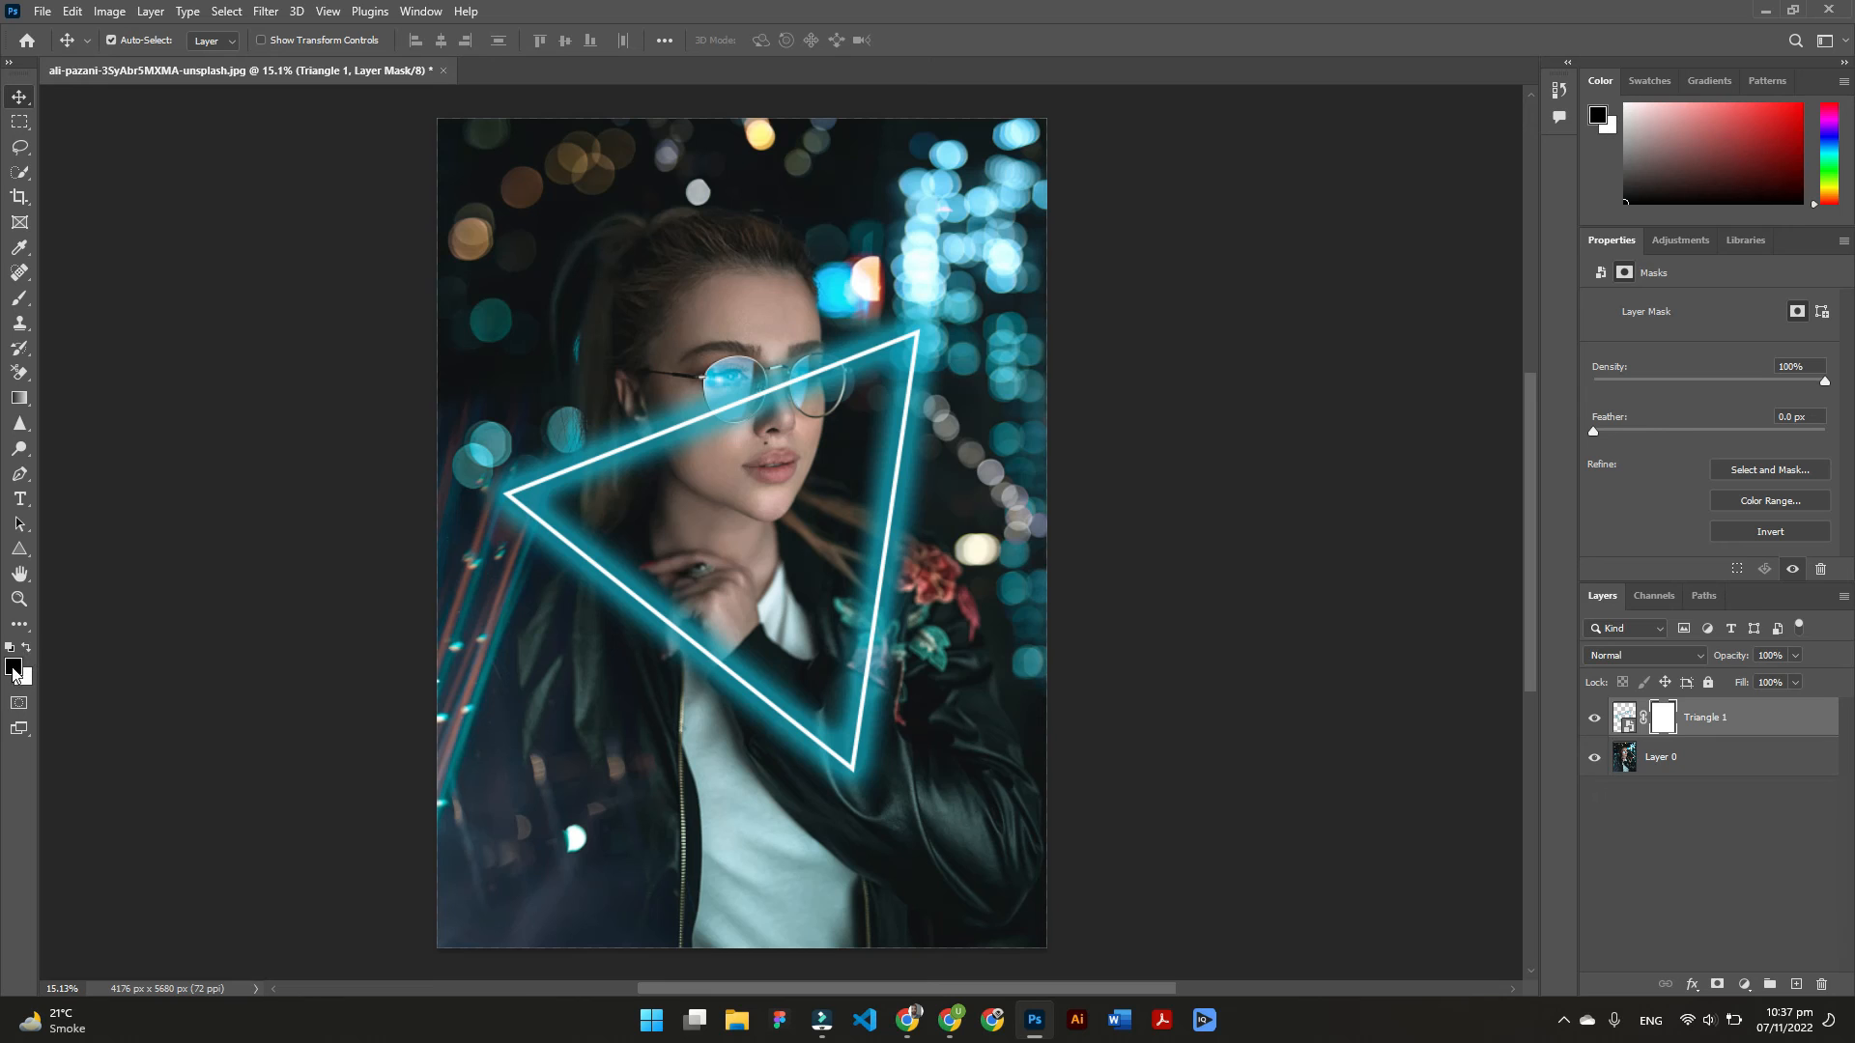
left_click(21, 300)
left_click(140, 41)
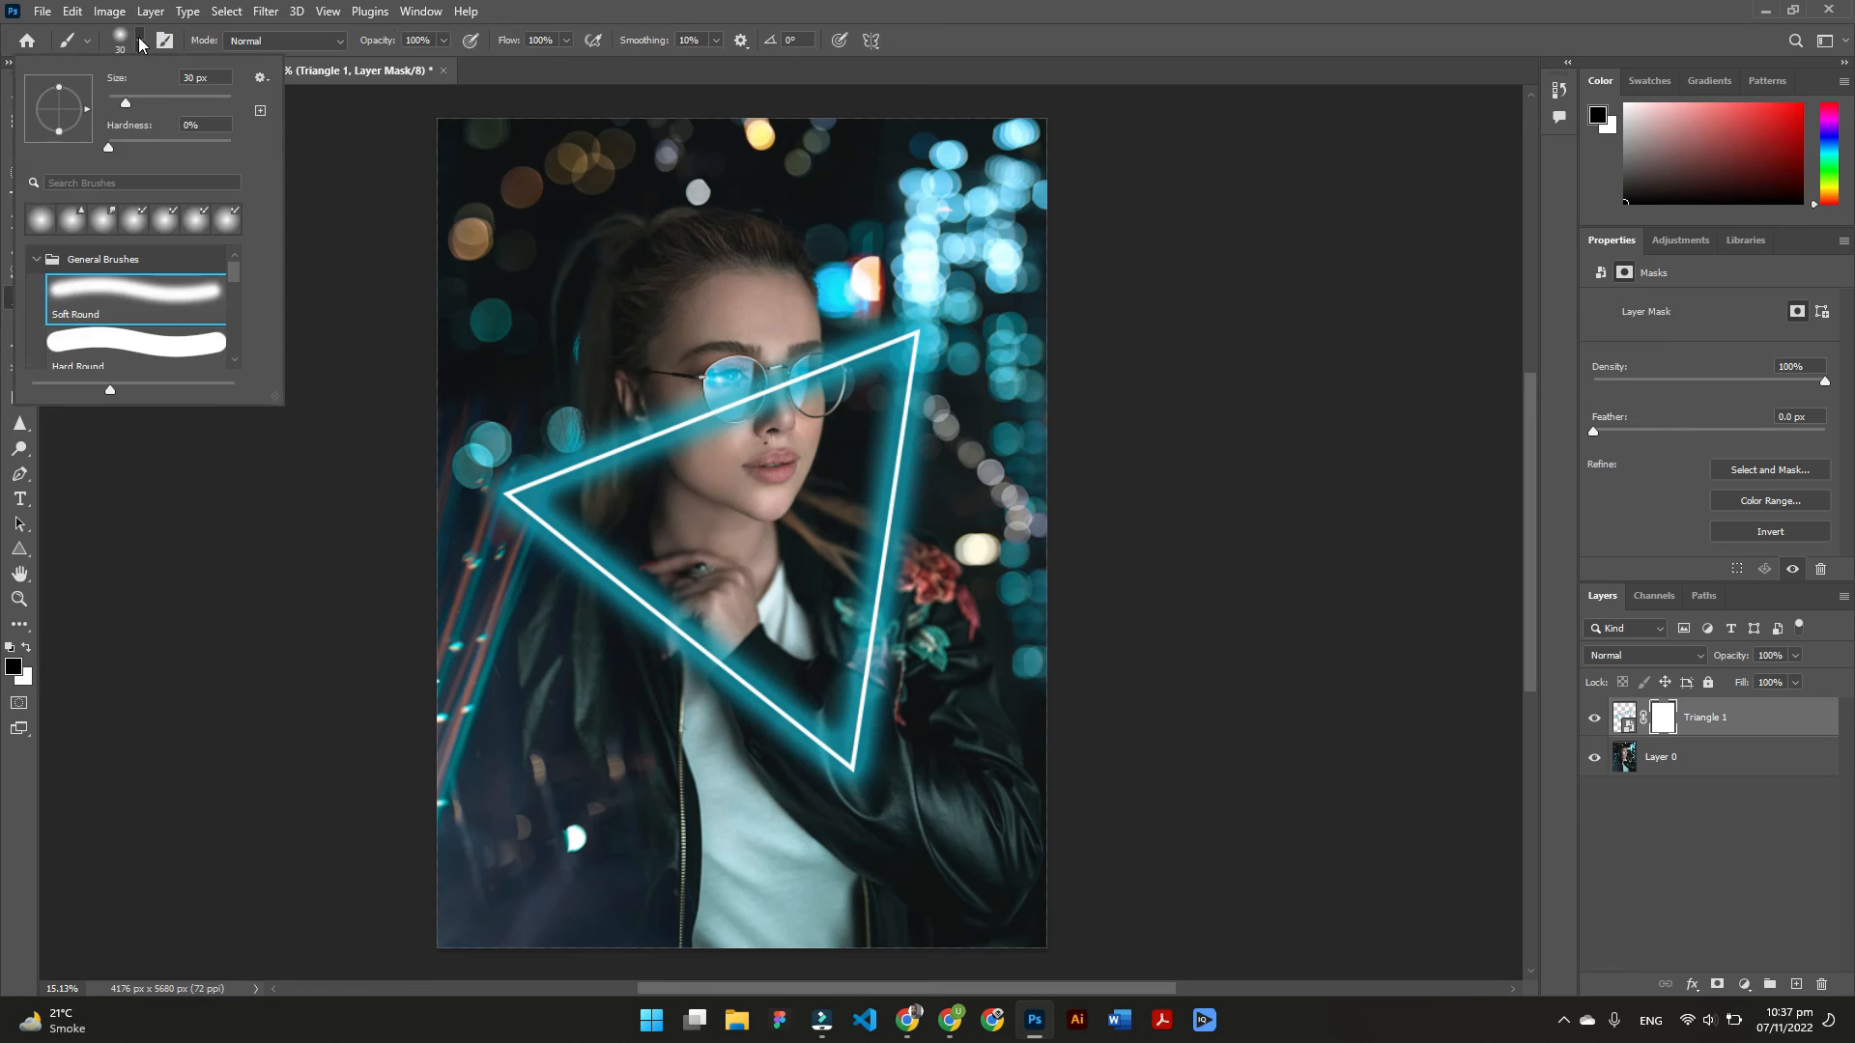
left_click_drag(109, 149, 105, 150)
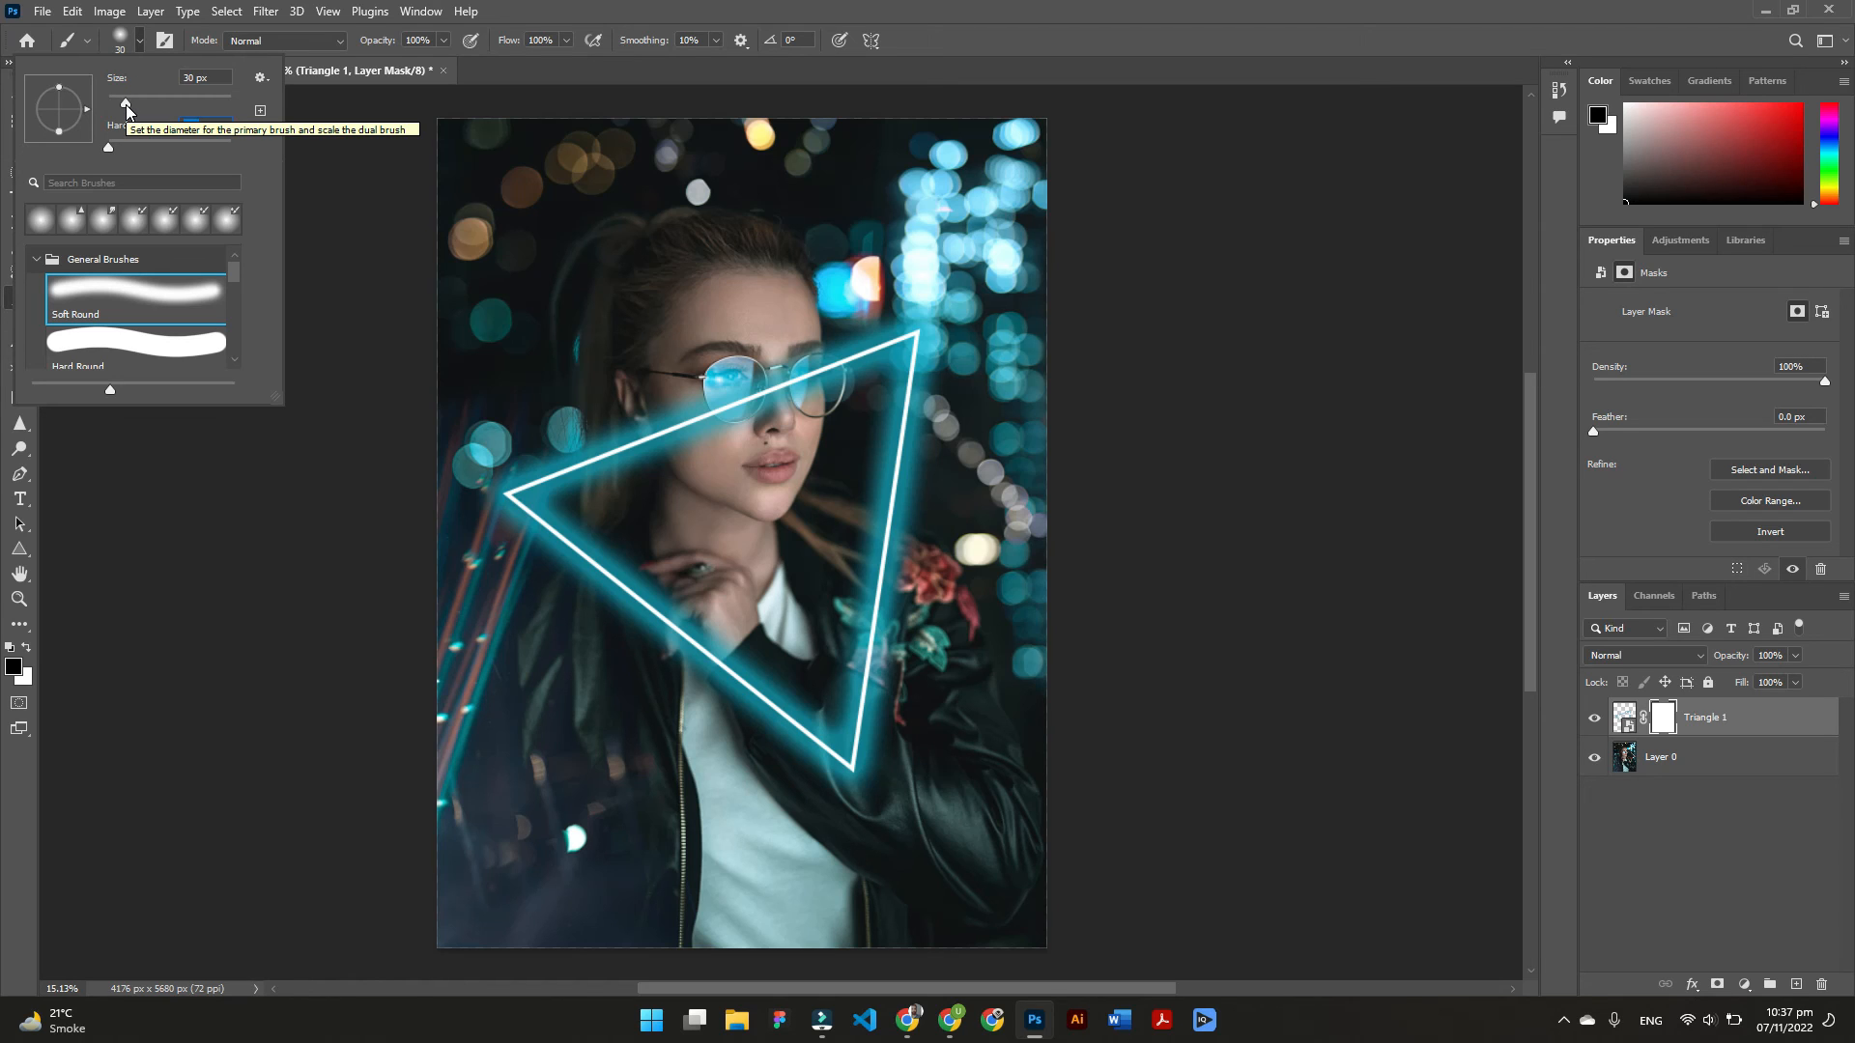
left_click(136, 44)
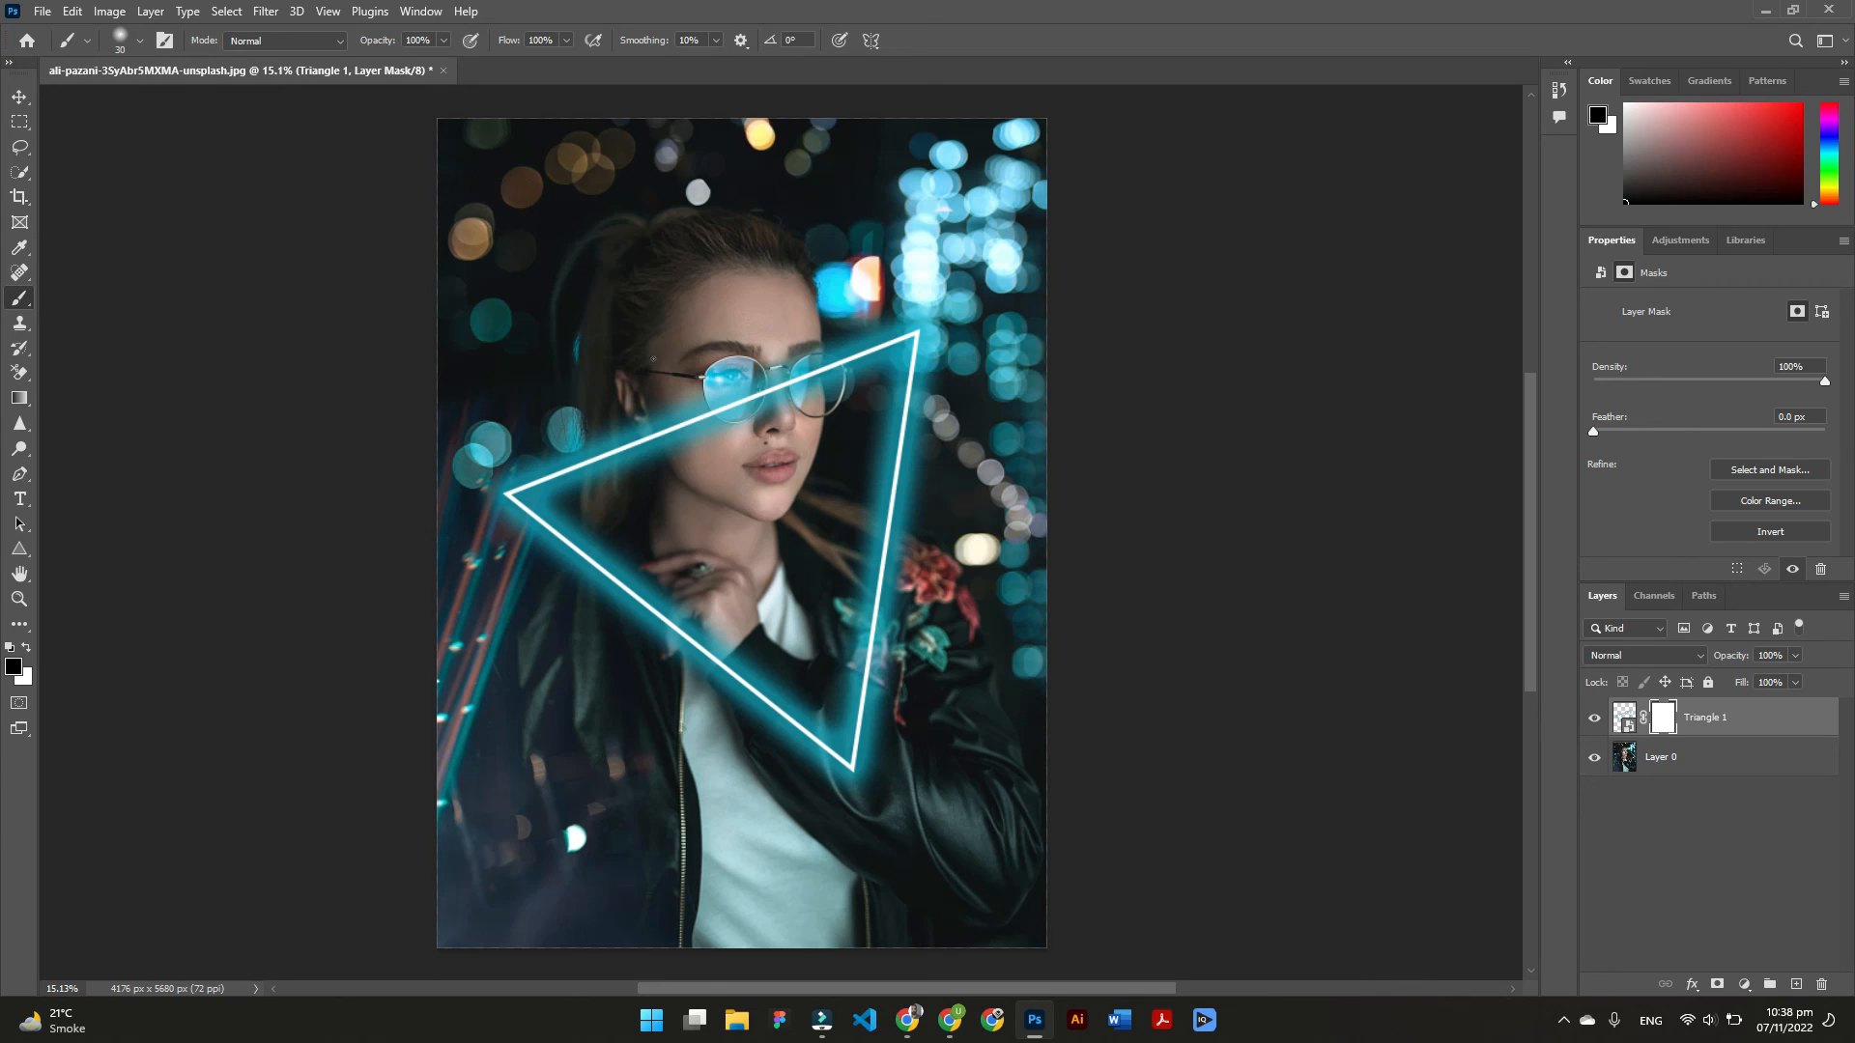
Enlarge the brush to about 400 px and mask out the triangle's upper edge where it crosses the face, glasses and hair
key("bracketright")
key("bracketright")
key("bracketright")
key("bracketright")
key("bracketright")
key("bracketright")
key("bracketright")
key("bracketright")
key("bracketright")
key("bracketright")
key("bracketright")
key("bracketright")
key("bracketright")
key("bracketright")
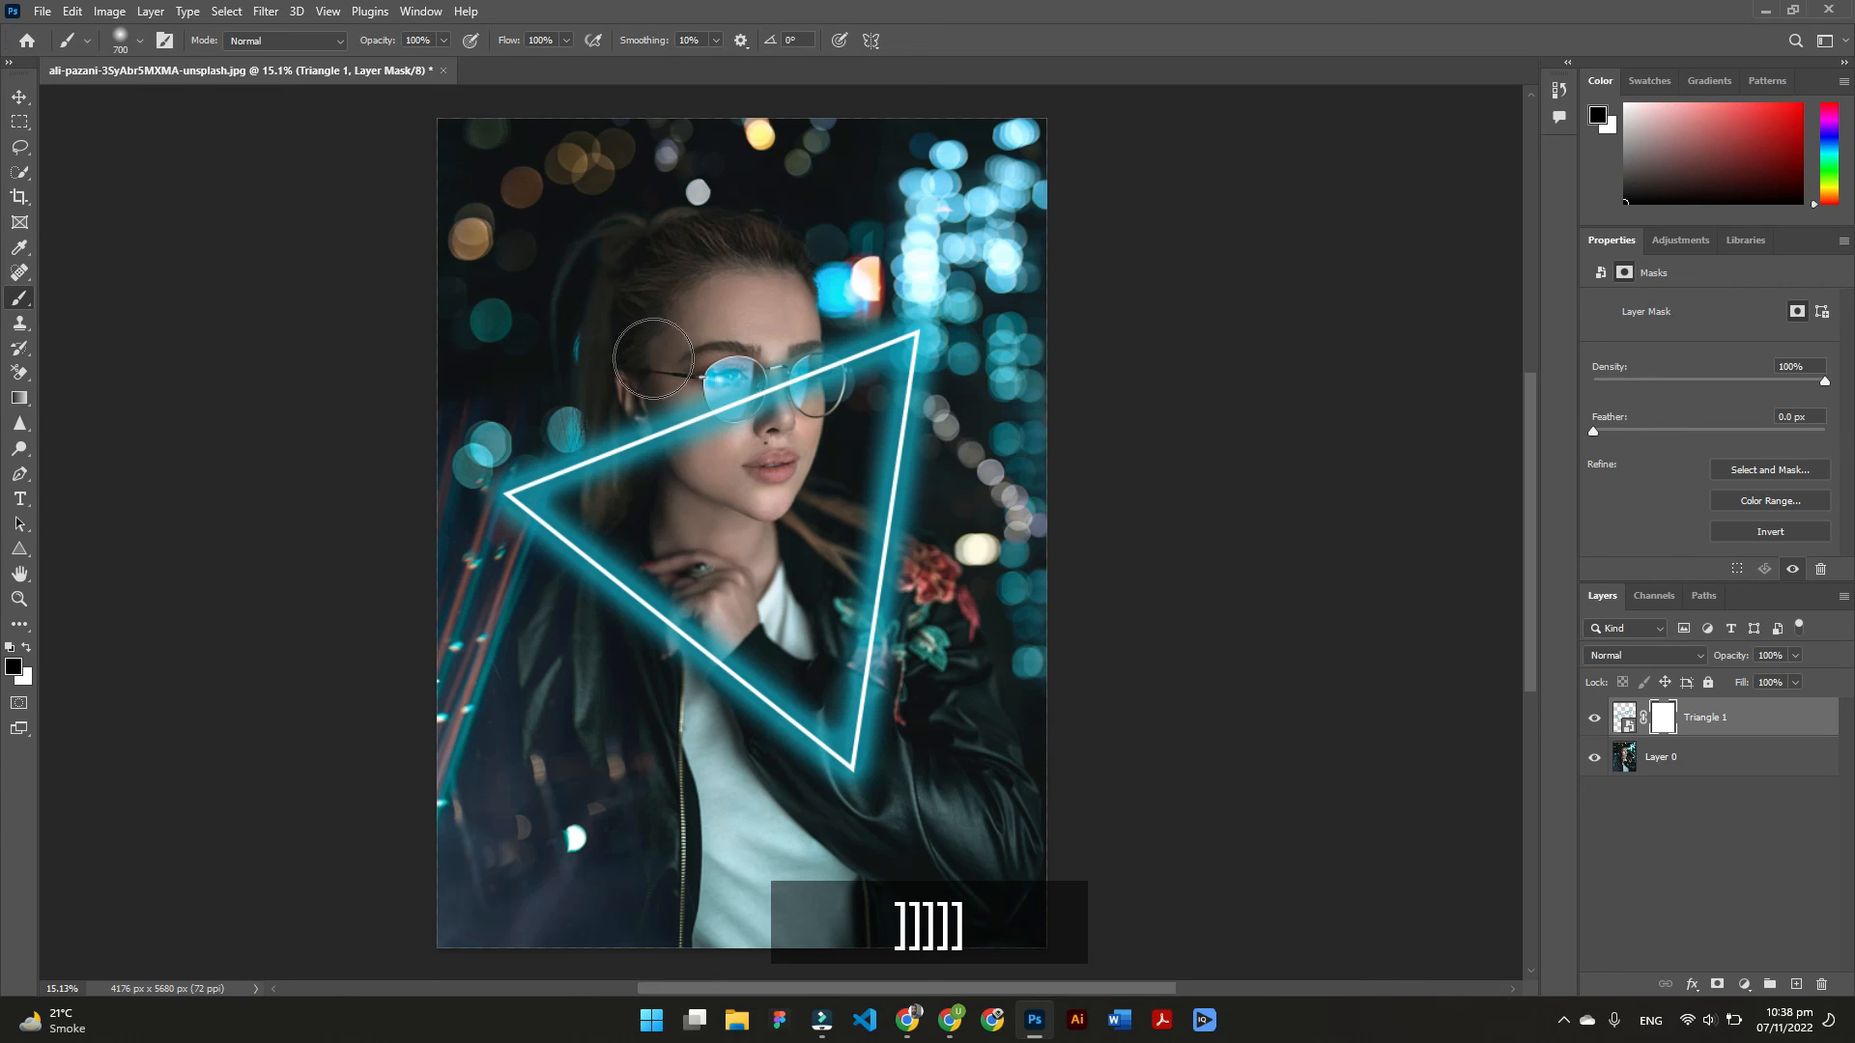
mouse_move(662, 422)
left_mouse_down()
mouse_move(687, 373)
mouse_move(715, 436)
mouse_move(746, 339)
mouse_move(765, 341)
mouse_move(776, 422)
mouse_move(815, 391)
left_mouse_up()
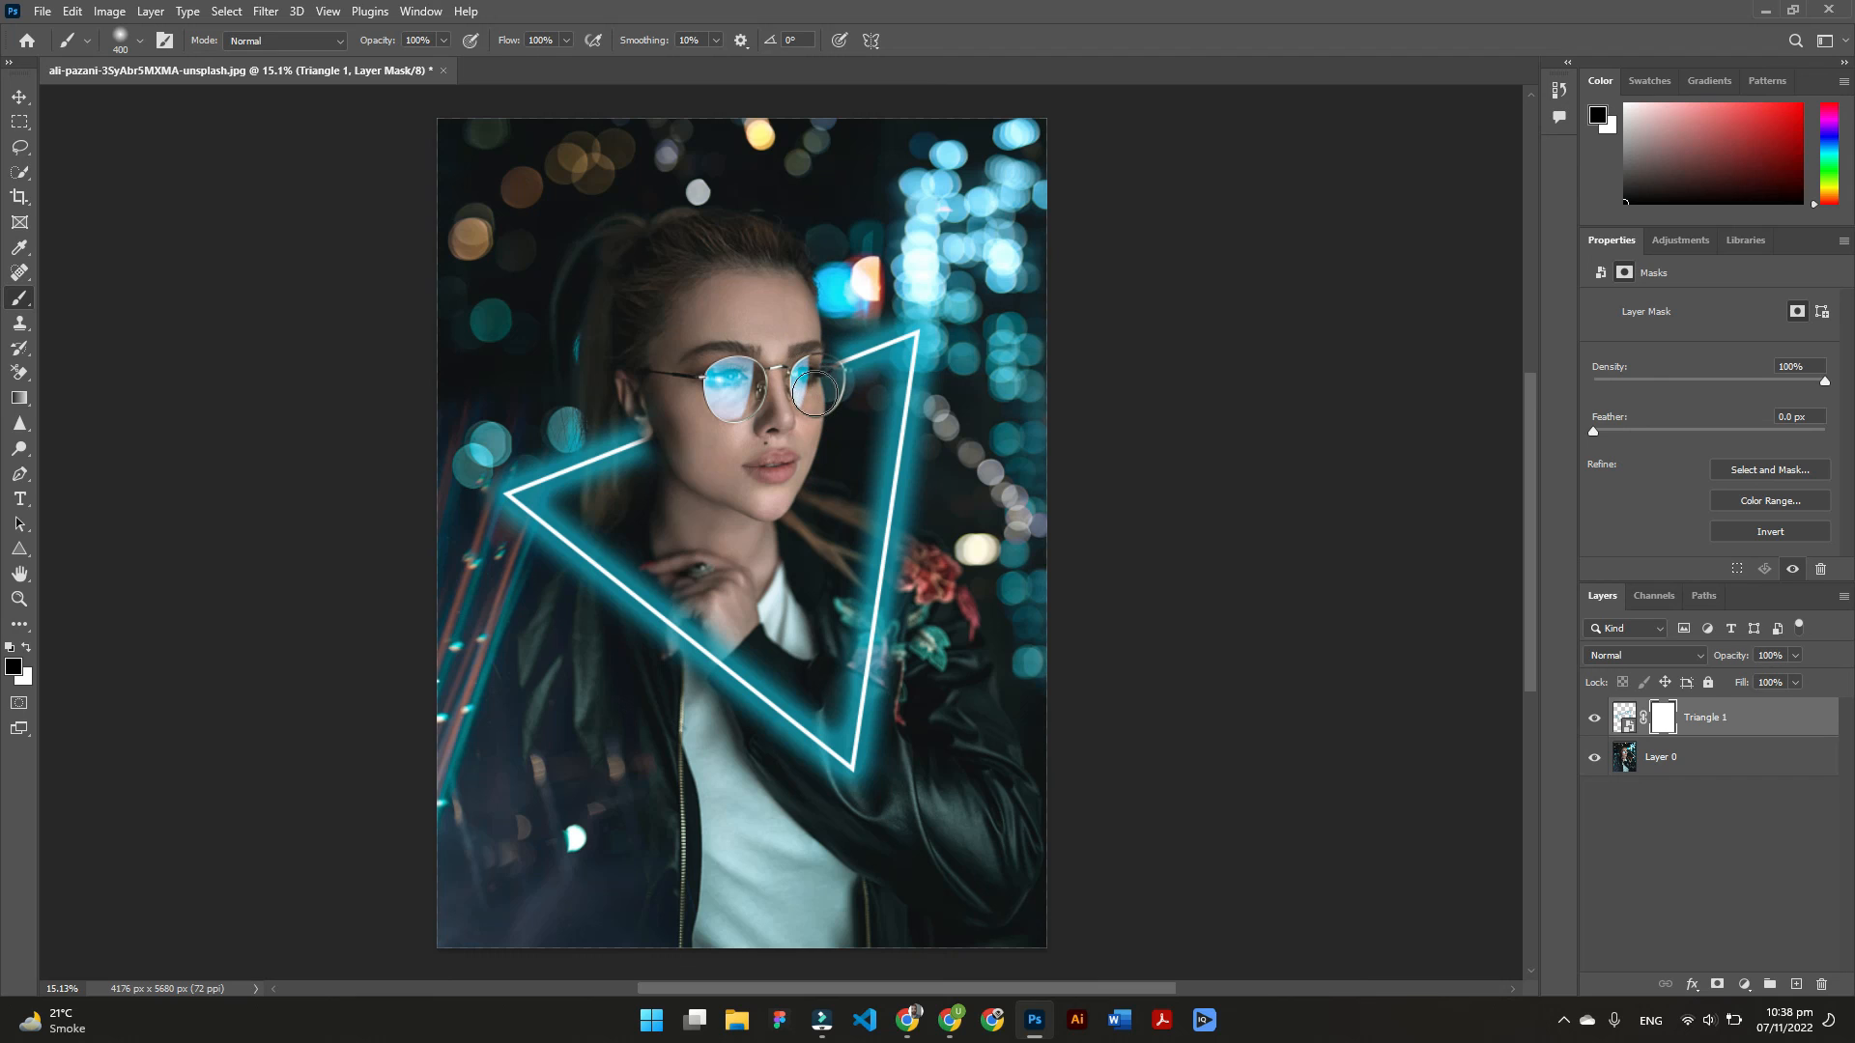
left_click_drag(659, 430, 601, 478)
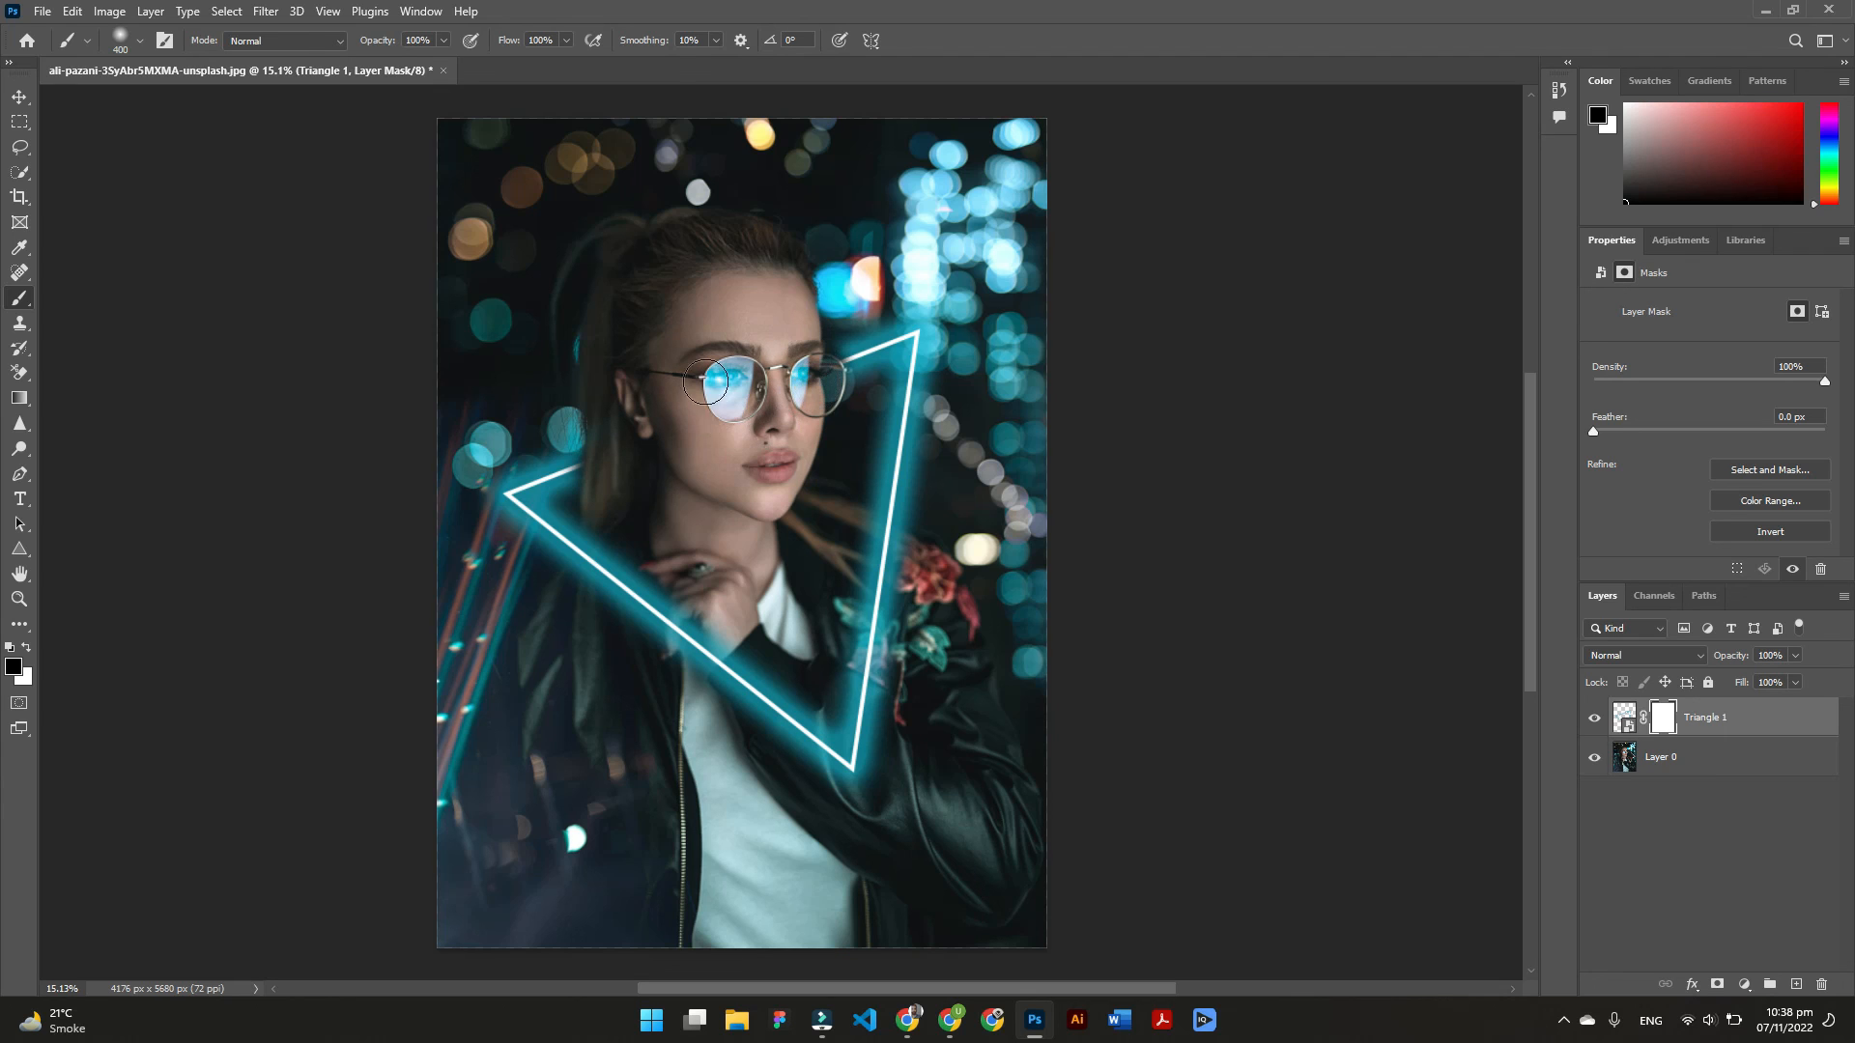
left_click(18, 98)
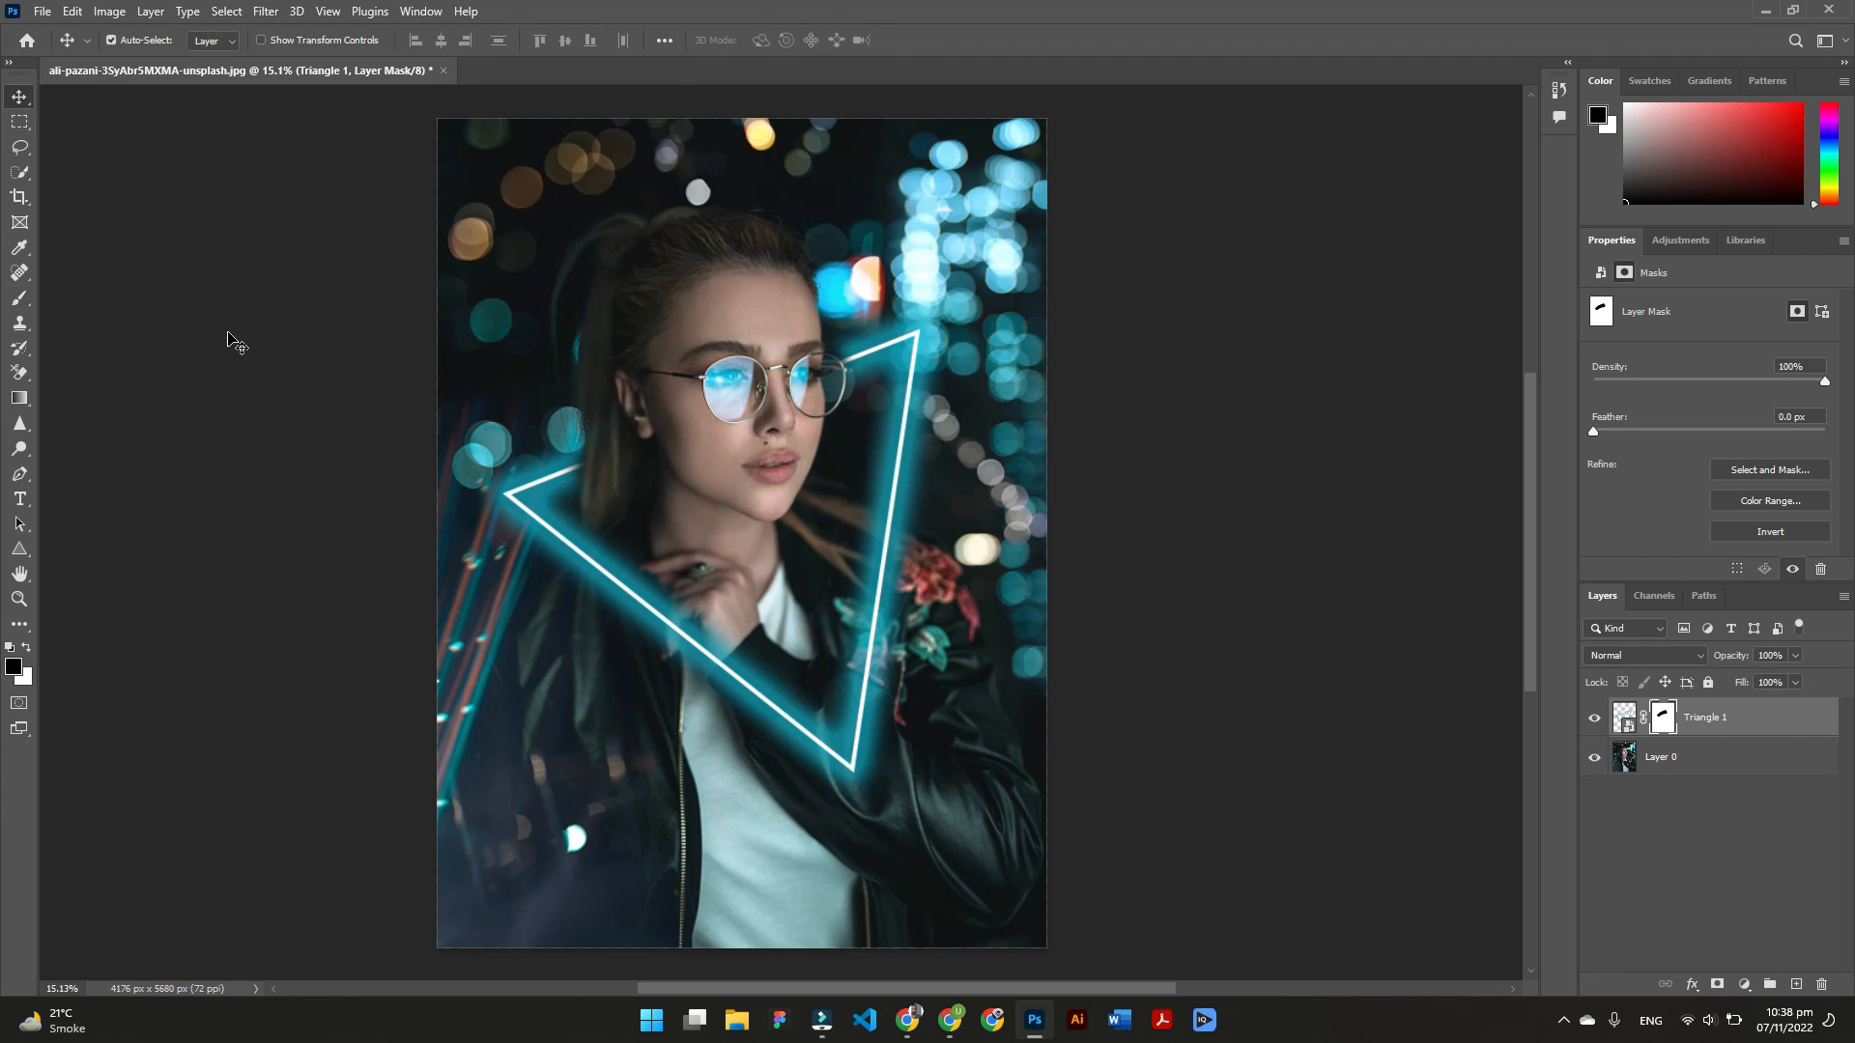
Compare the portrait with and without the glowing triangle layer
left_click(1594, 728)
left_click(1594, 728)
left_click(1594, 729)
left_click(1594, 728)
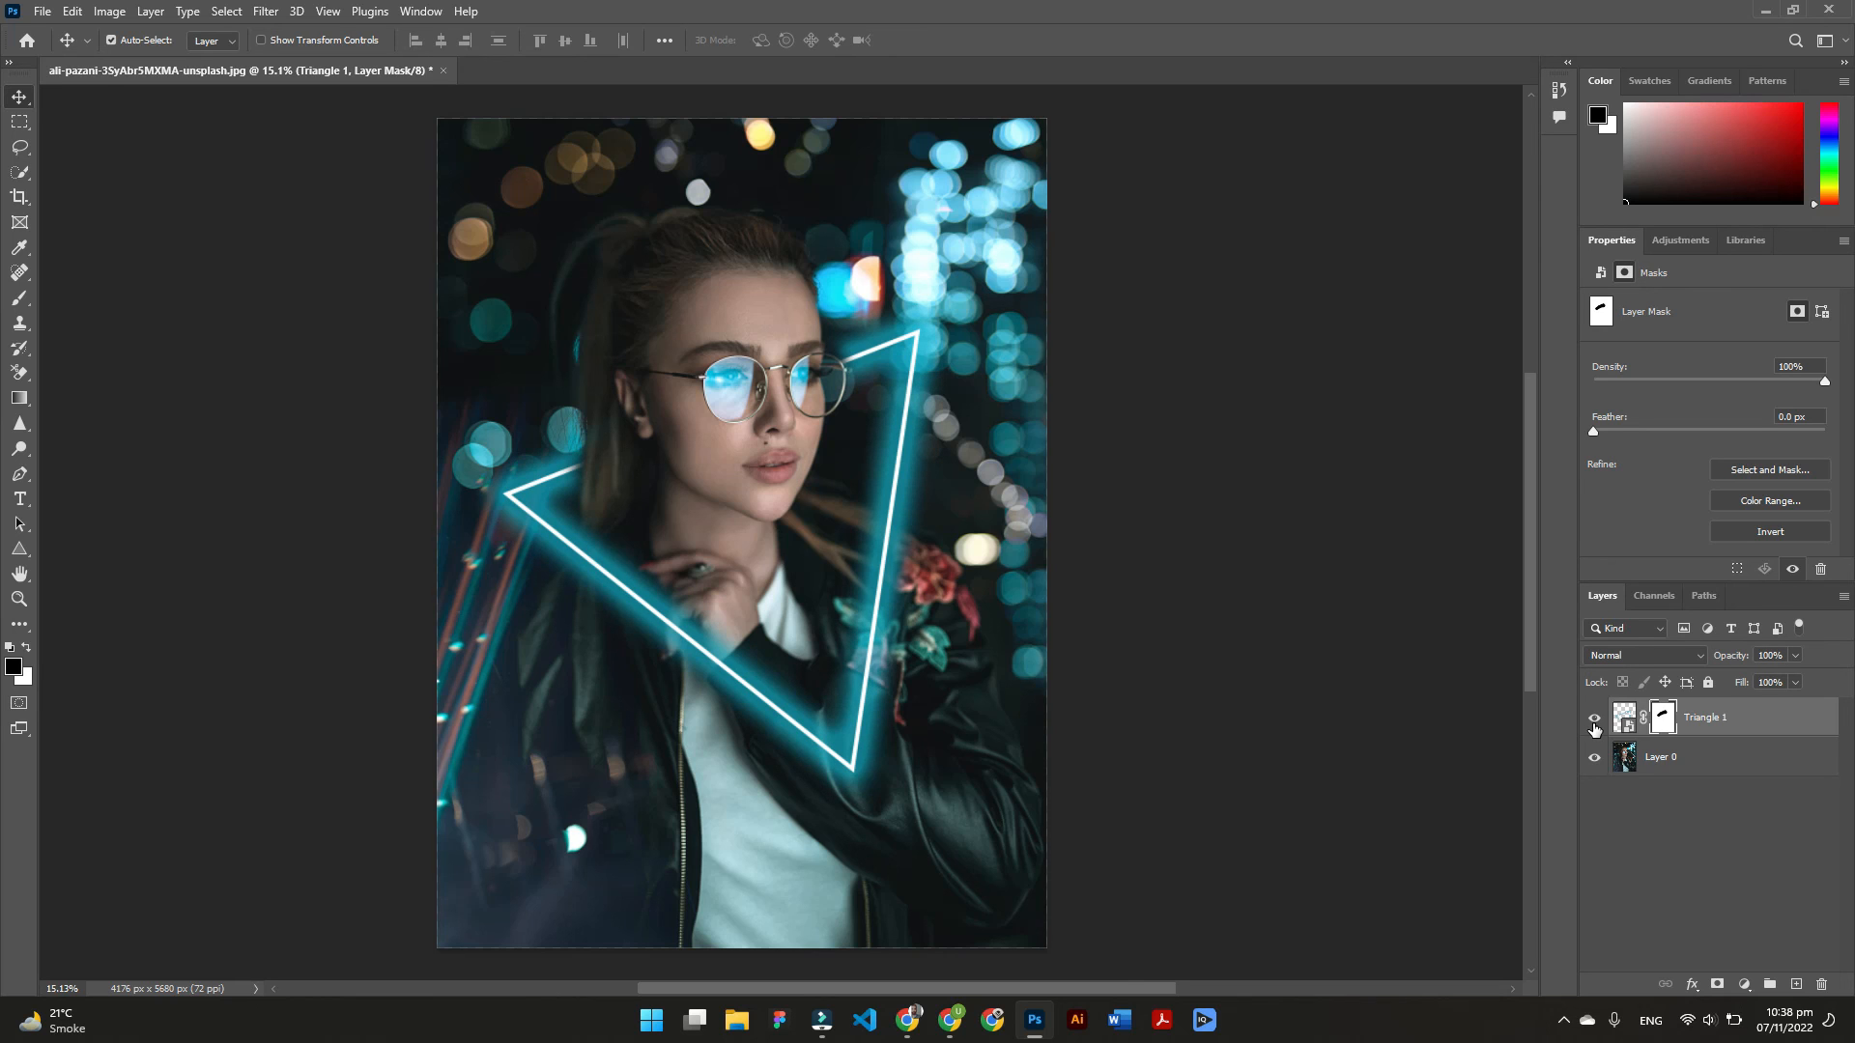